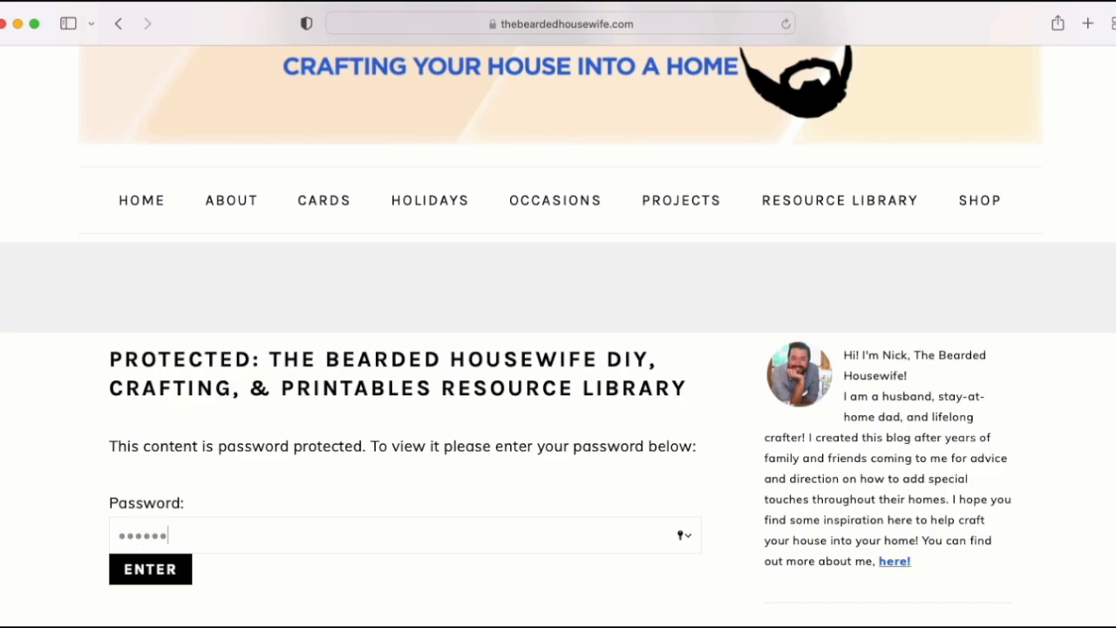
Step: Submit the resource library password and find the Graduation Z-Fold Card entry among the free files
{"action": "left_click", "coordinate": [186, 580]}
{"action": "scroll", "coordinate": [741, 526], "scroll_direction": "down", "scroll_amount": 5}
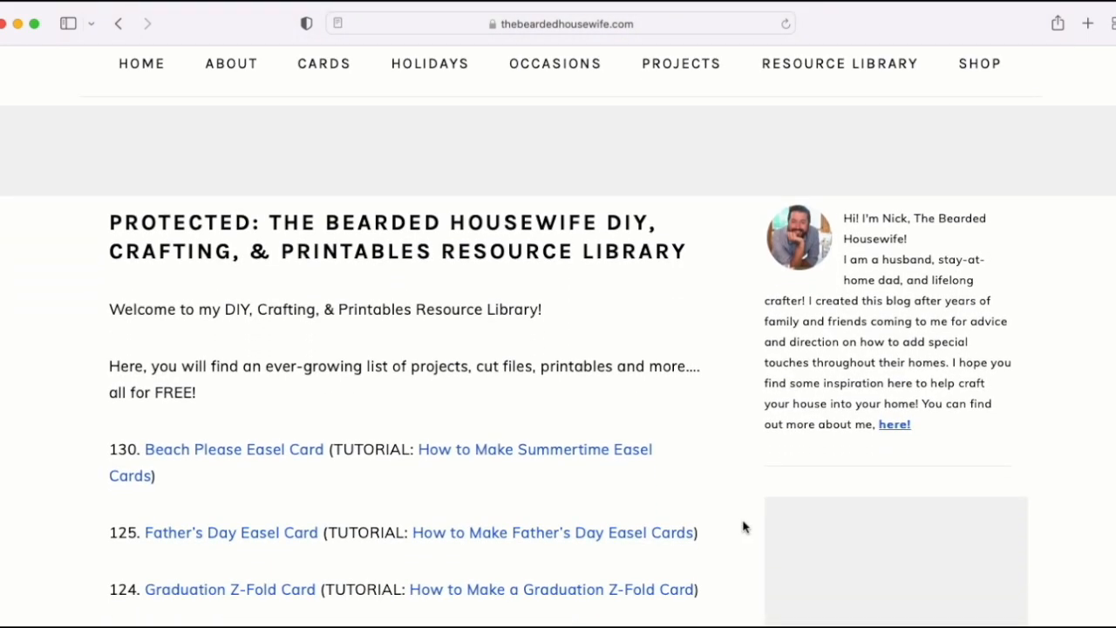
{"action": "scroll", "coordinate": [744, 525], "scroll_direction": "down", "scroll_amount": 1}
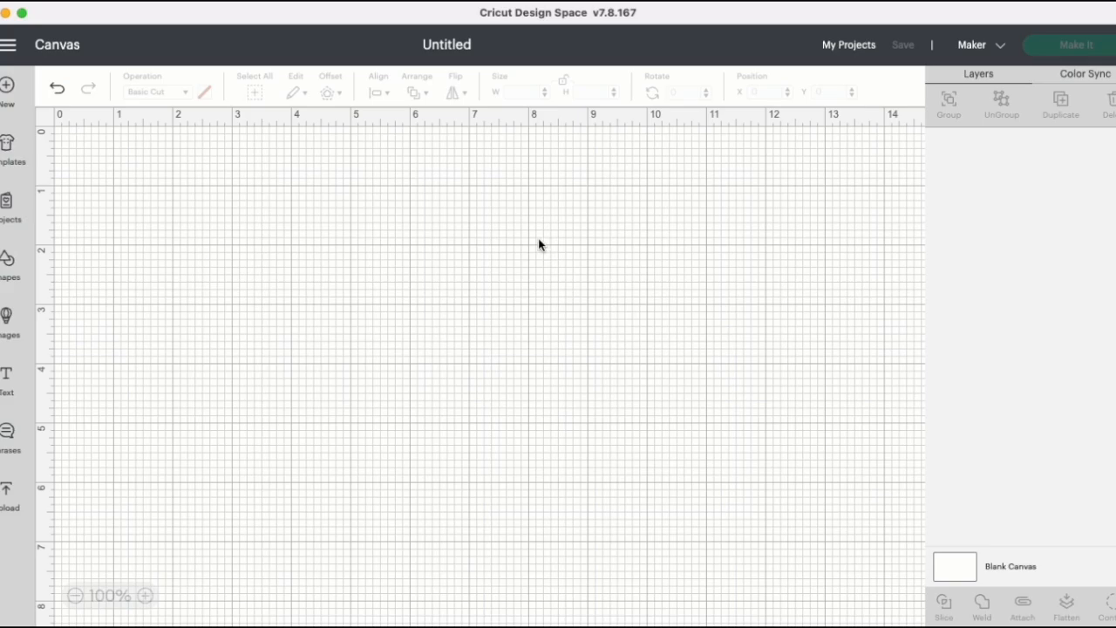
Step: In Cricut Design Space, start an image upload and open the graduation Z-fold card SVG from the SVG folder
{"action": "left_click", "coordinate": [12, 497]}
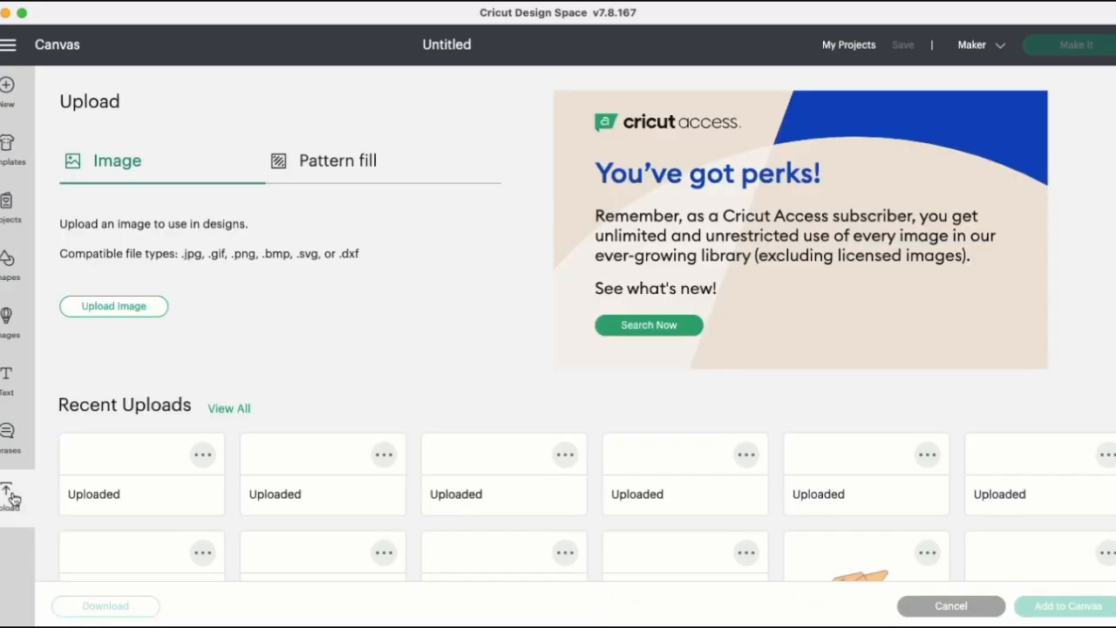
{"action": "left_click", "coordinate": [150, 311]}
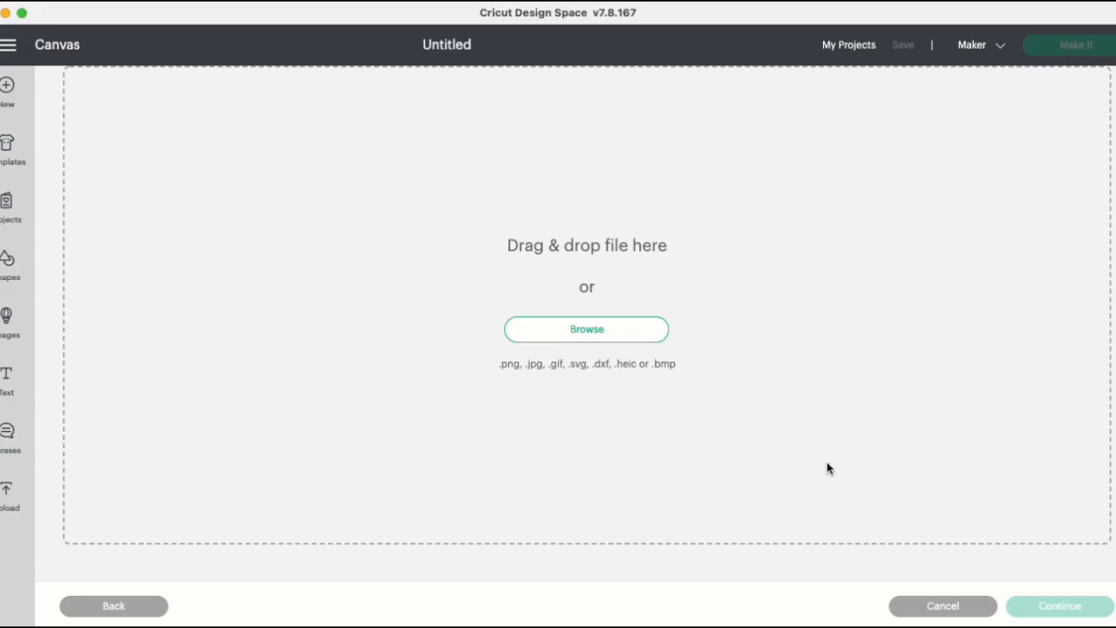
{"action": "left_click", "coordinate": [632, 338]}
{"action": "left_click", "coordinate": [768, 194]}
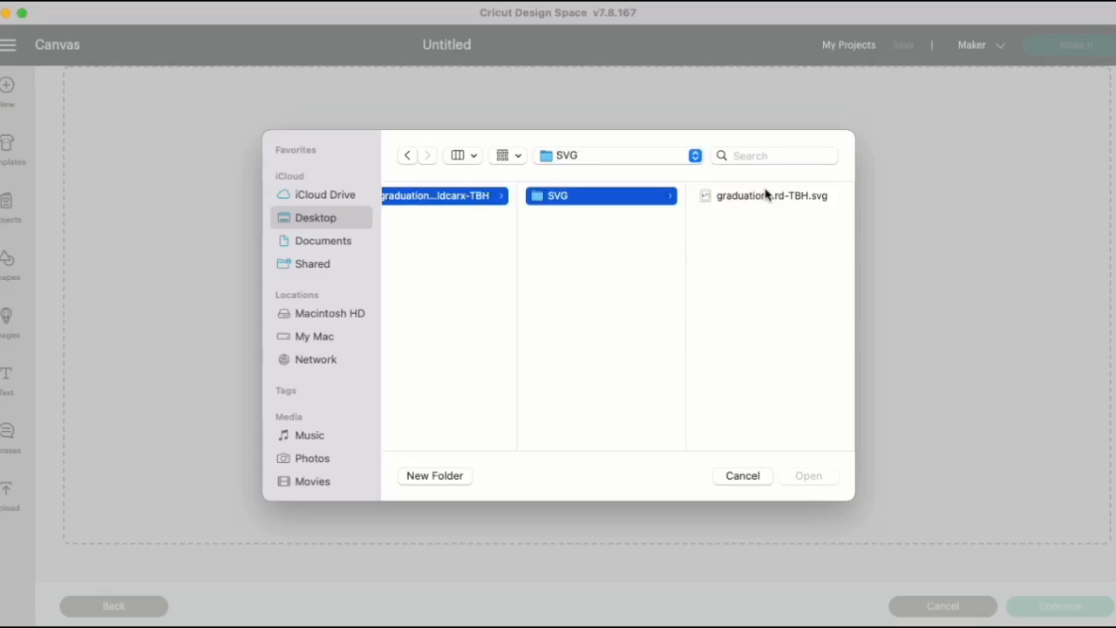
{"action": "left_click", "coordinate": [767, 193]}
{"action": "left_click", "coordinate": [807, 476]}
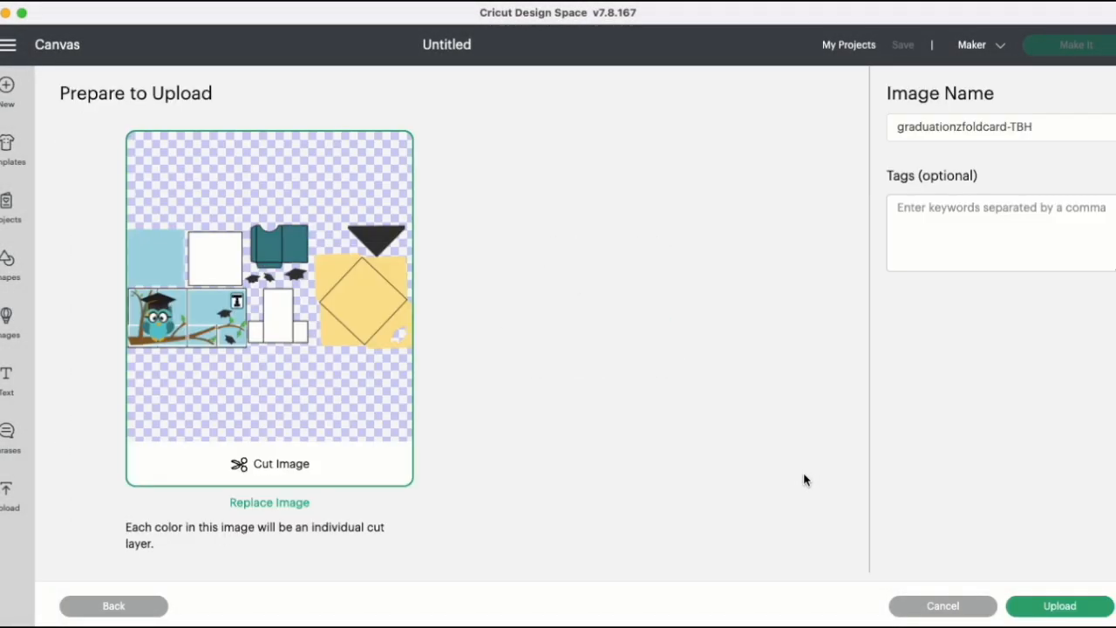
Step: Upload the graduationzfoldcard-TBH image, add it to the canvas and ungroup it
{"action": "left_click", "coordinate": [1096, 614]}
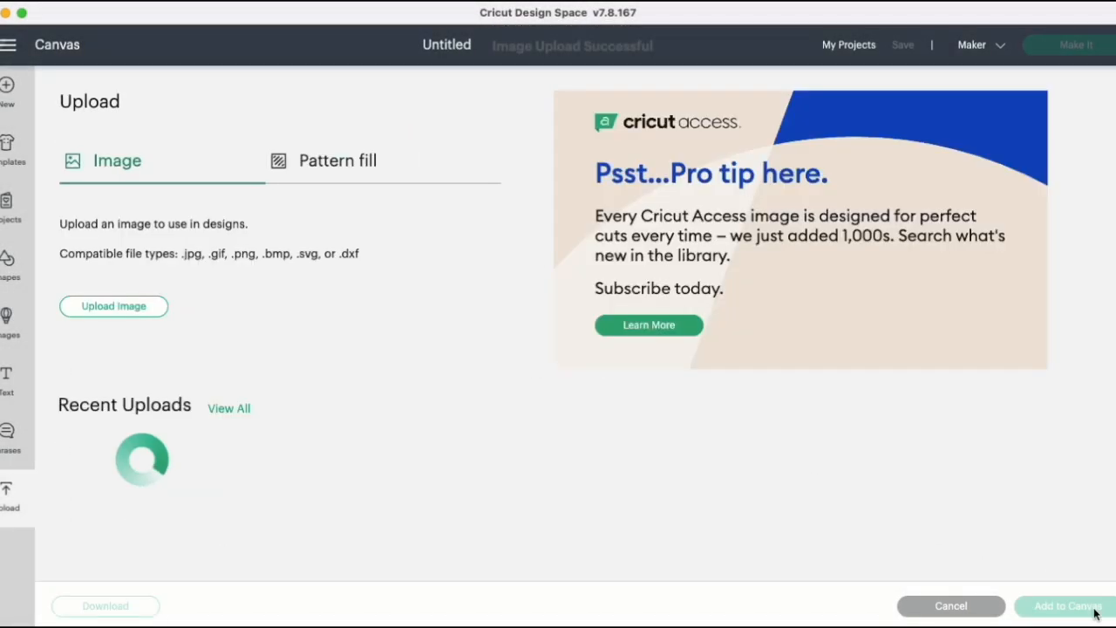
{"action": "left_click", "coordinate": [117, 490]}
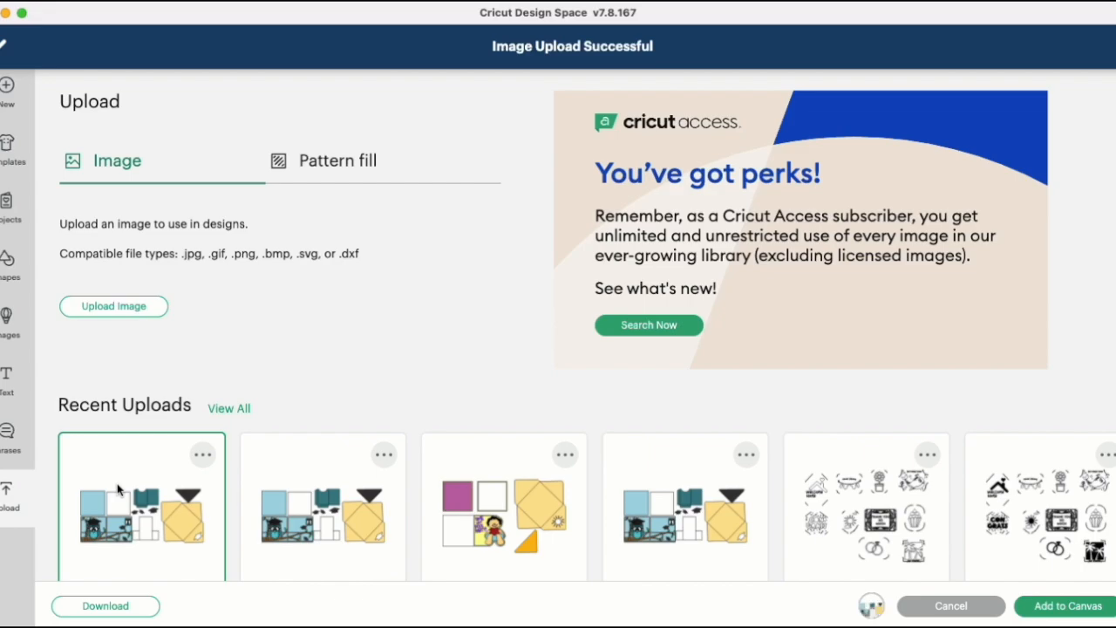
{"action": "left_click", "coordinate": [1068, 606]}
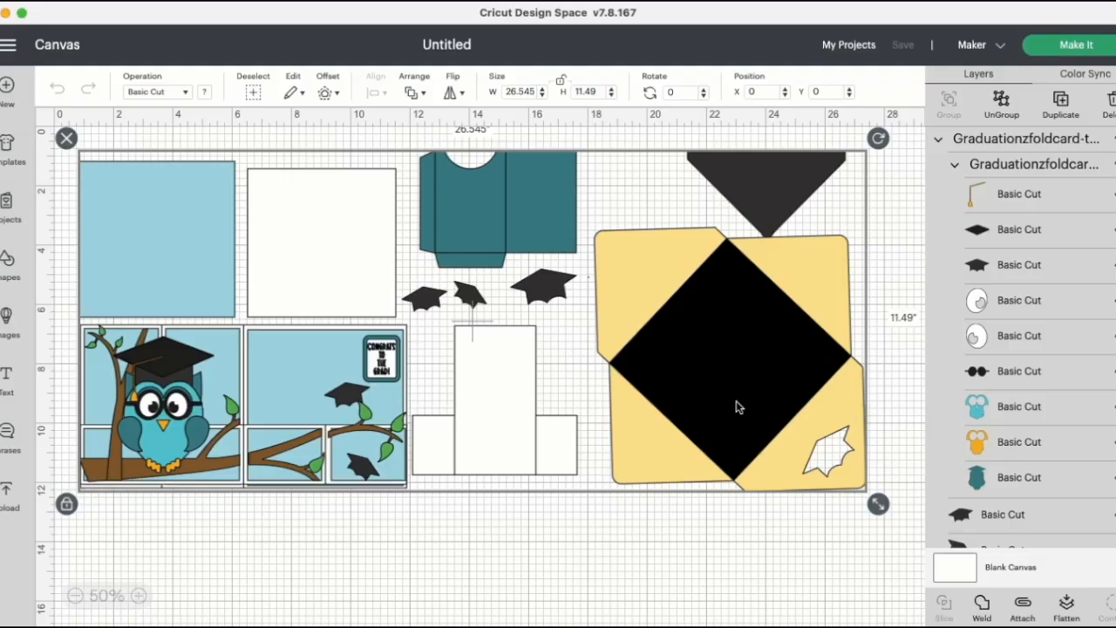
{"action": "left_click", "coordinate": [1002, 103]}
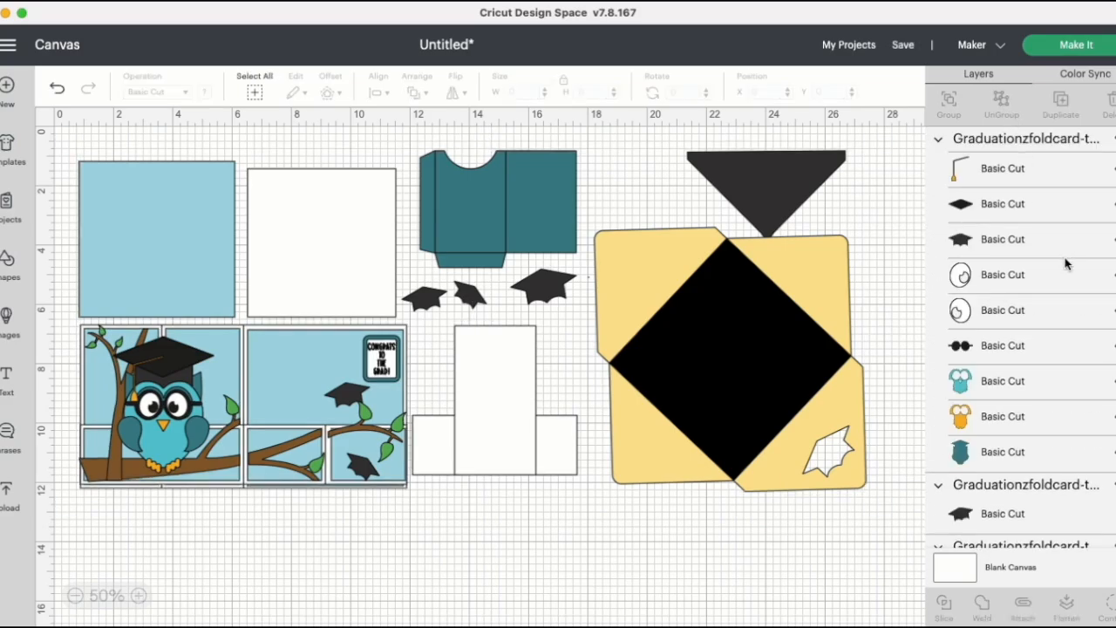
Step: Change the black diamond on the yellow envelope to Score and attach it to the envelope
{"action": "scroll", "coordinate": [1064, 264], "scroll_direction": "down", "scroll_amount": 5}
{"action": "scroll", "coordinate": [1065, 264], "scroll_direction": "down", "scroll_amount": 5}
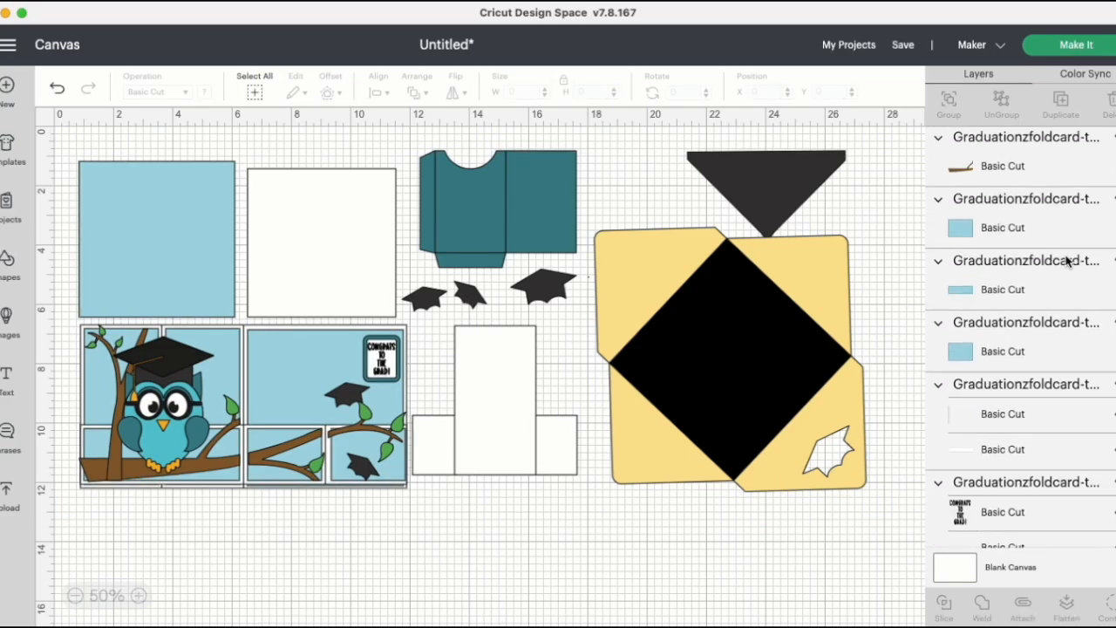
{"action": "scroll", "coordinate": [1066, 260], "scroll_direction": "down", "scroll_amount": 3}
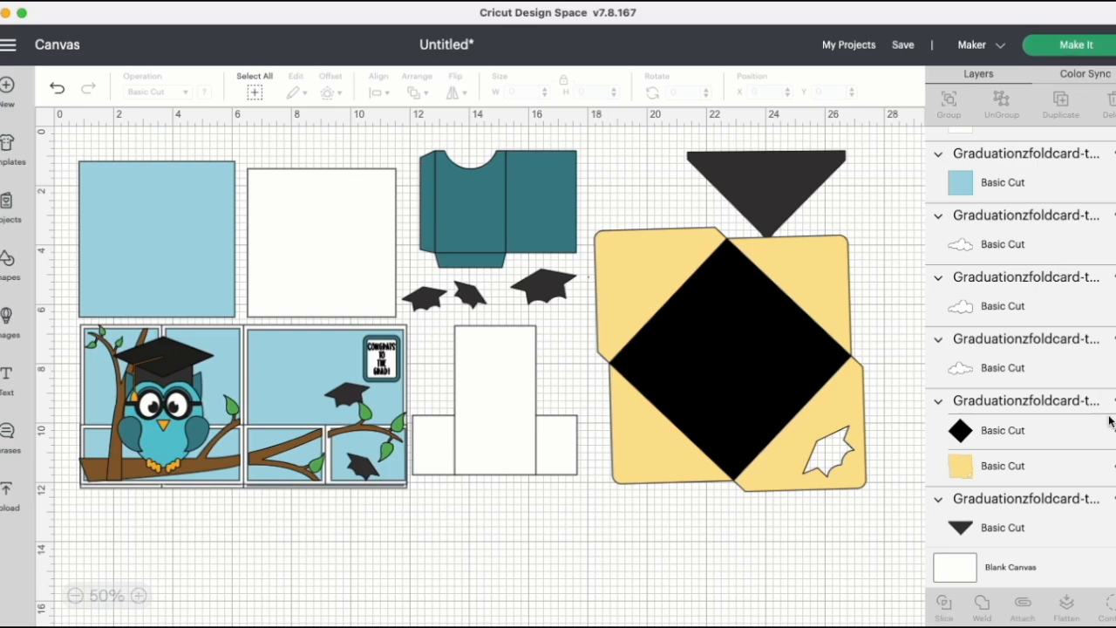
{"action": "left_click", "coordinate": [1078, 444]}
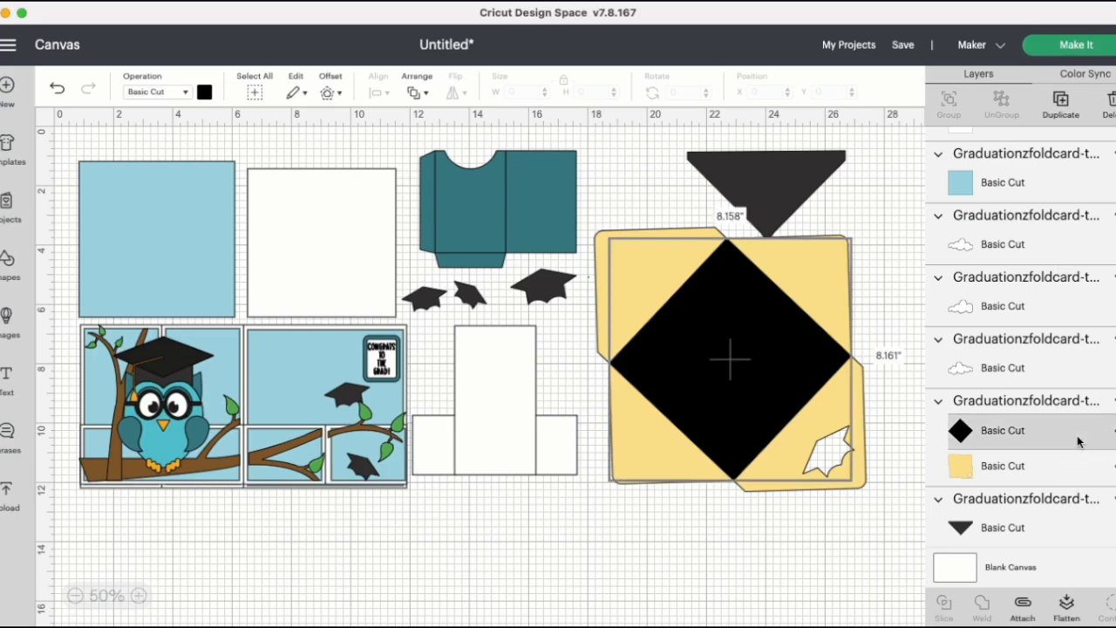
{"action": "left_click", "coordinate": [187, 93]}
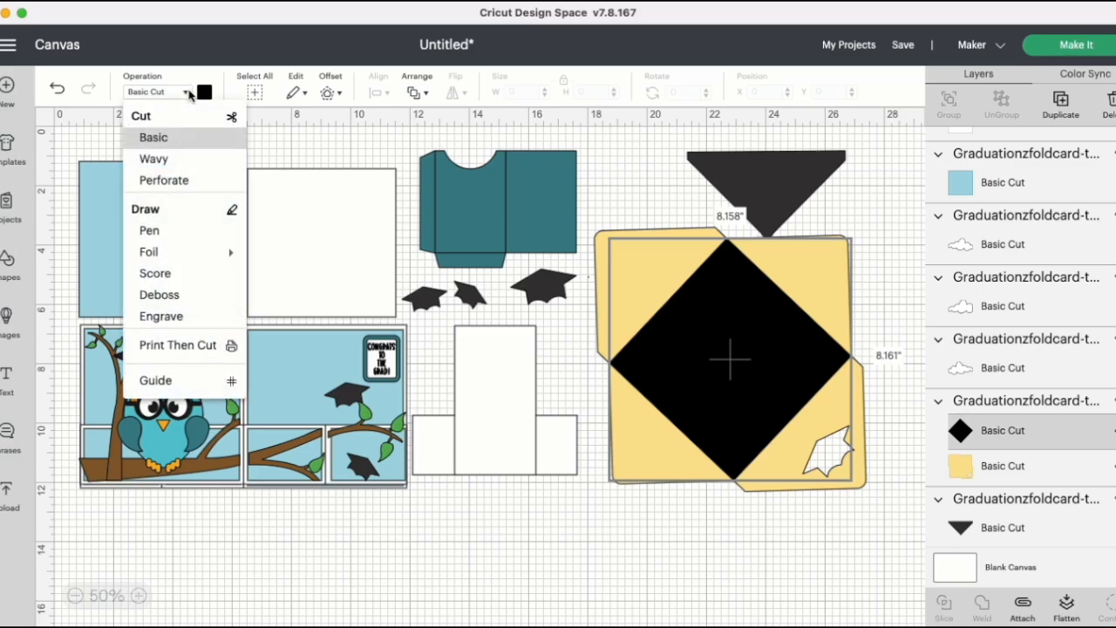
{"action": "left_click", "coordinate": [223, 277]}
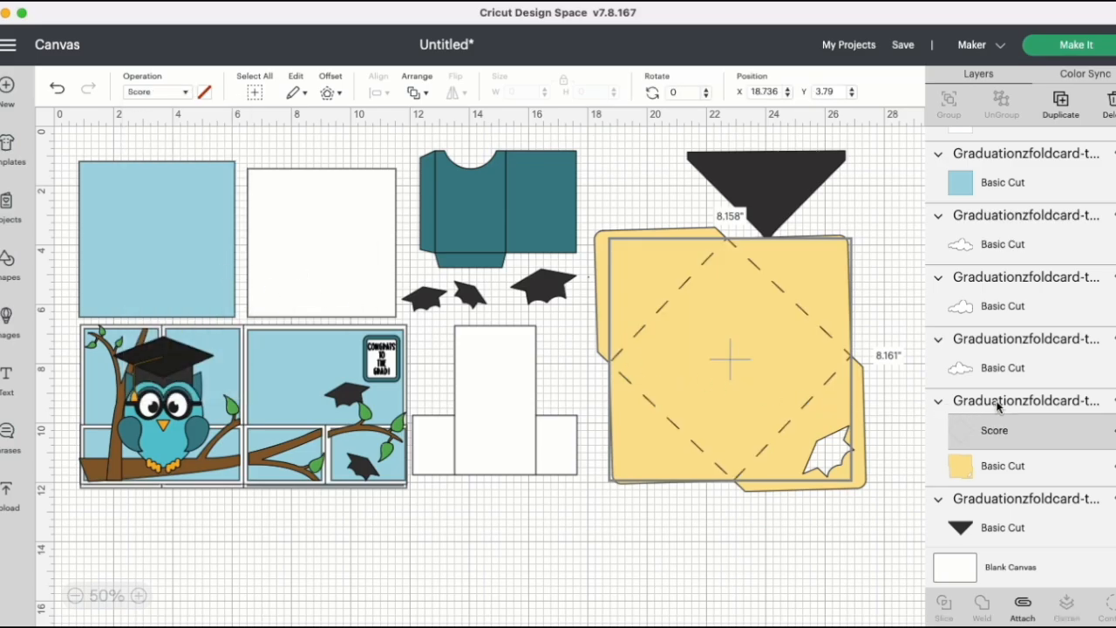
{"action": "left_click", "coordinate": [994, 403]}
{"action": "left_click", "coordinate": [1024, 604]}
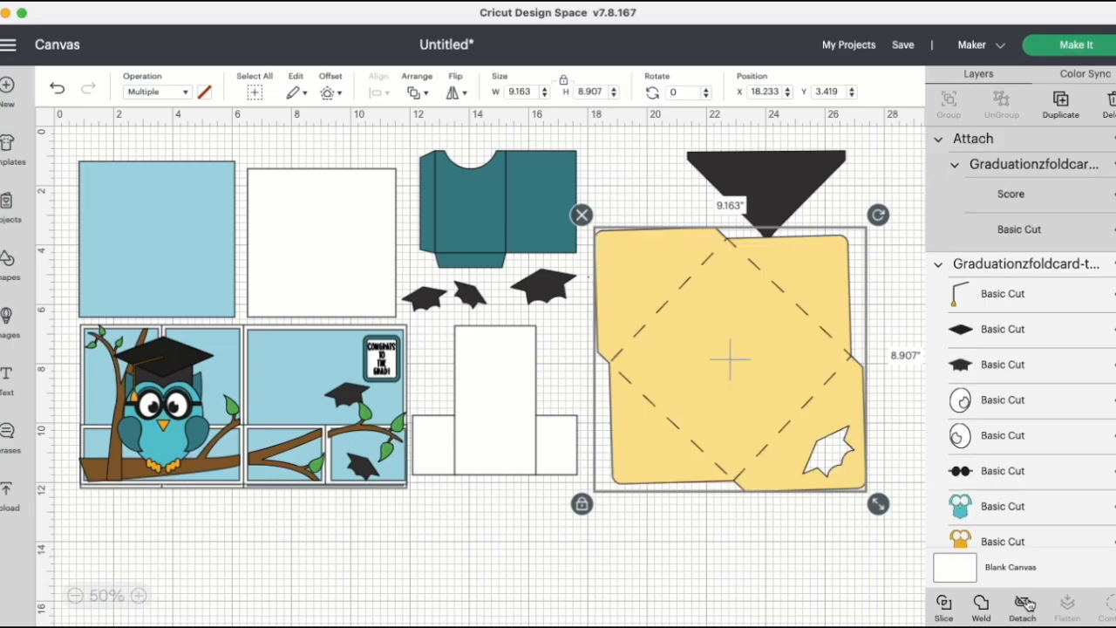
Step: Set the fold lines of the large white card base to Score, attach them to it, and move the base below the envelope
{"action": "scroll", "coordinate": [1055, 494], "scroll_direction": "down", "scroll_amount": 15}
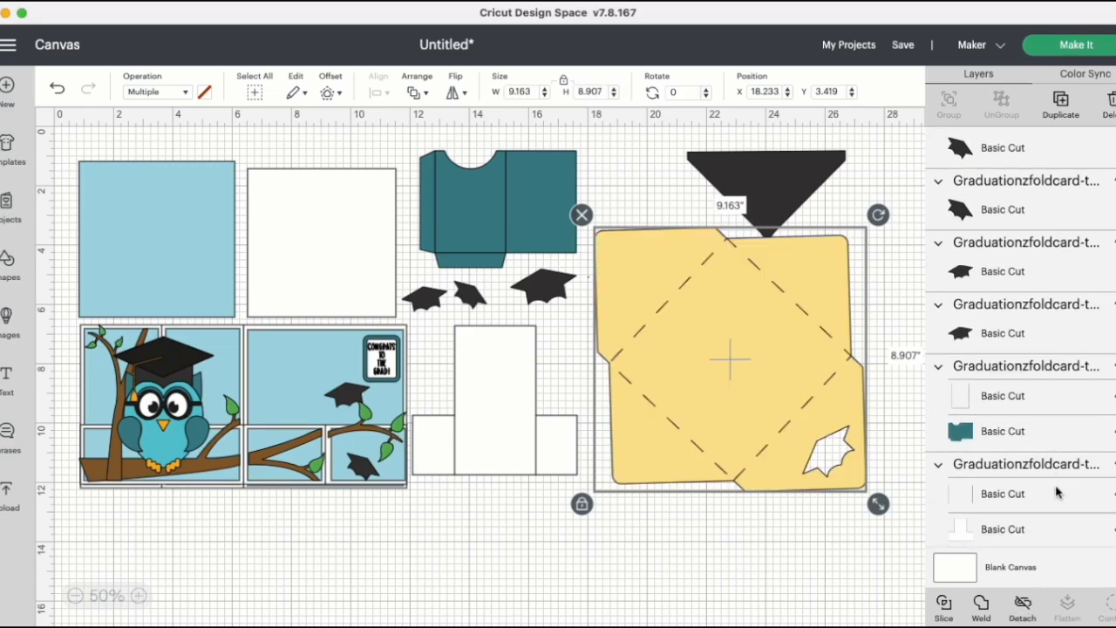
{"action": "scroll", "coordinate": [1057, 494], "scroll_direction": "down", "scroll_amount": 5}
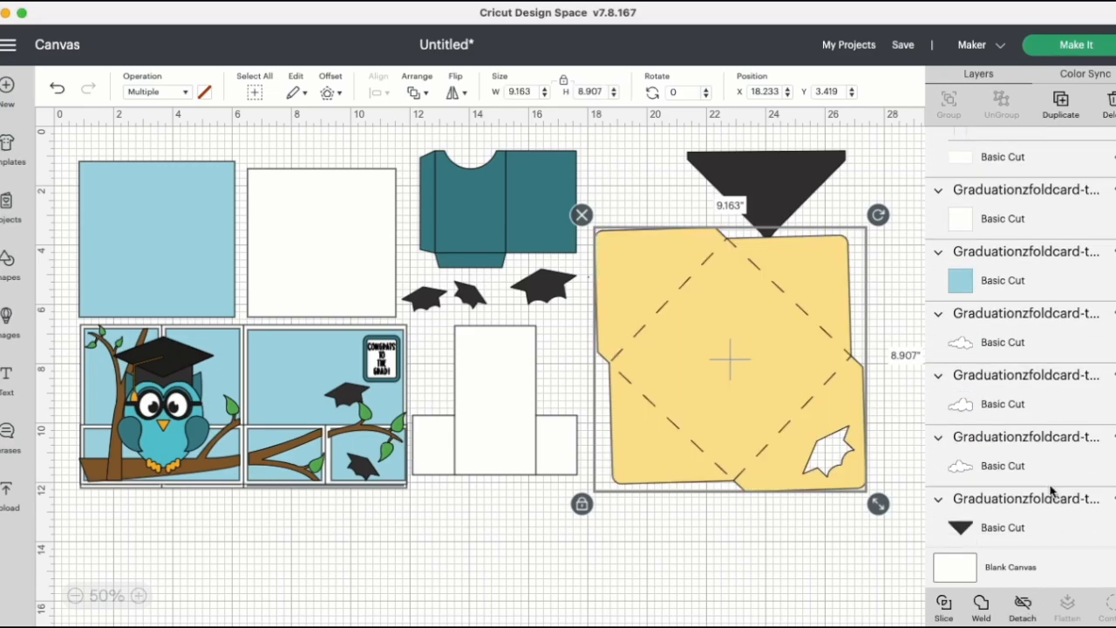
{"action": "scroll", "coordinate": [1040, 407], "scroll_direction": "up", "scroll_amount": 4}
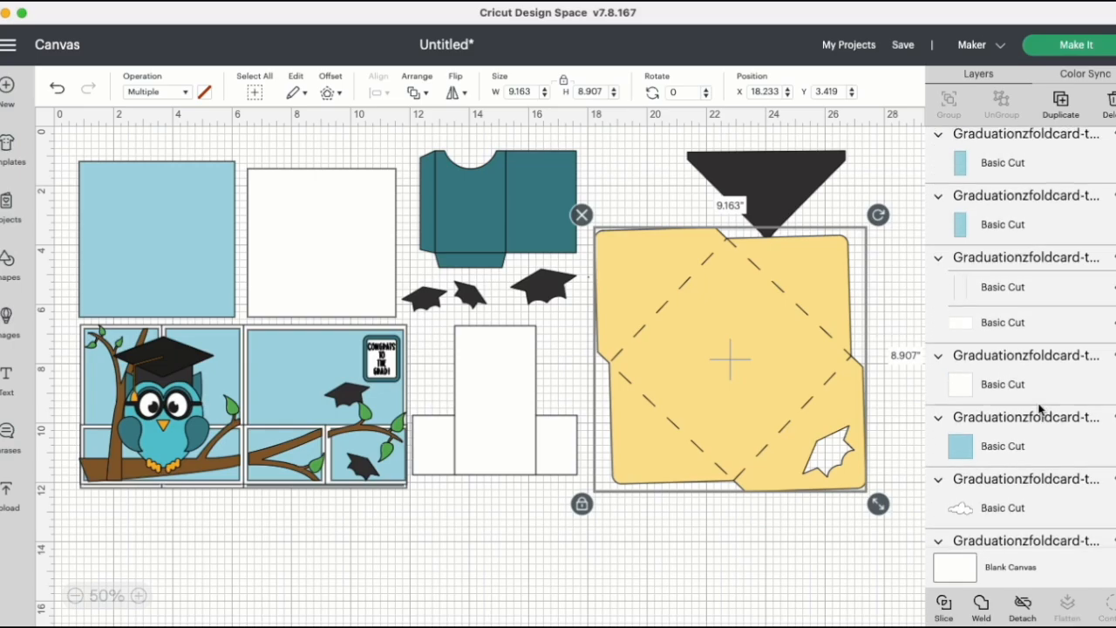
{"action": "left_click", "coordinate": [1089, 293]}
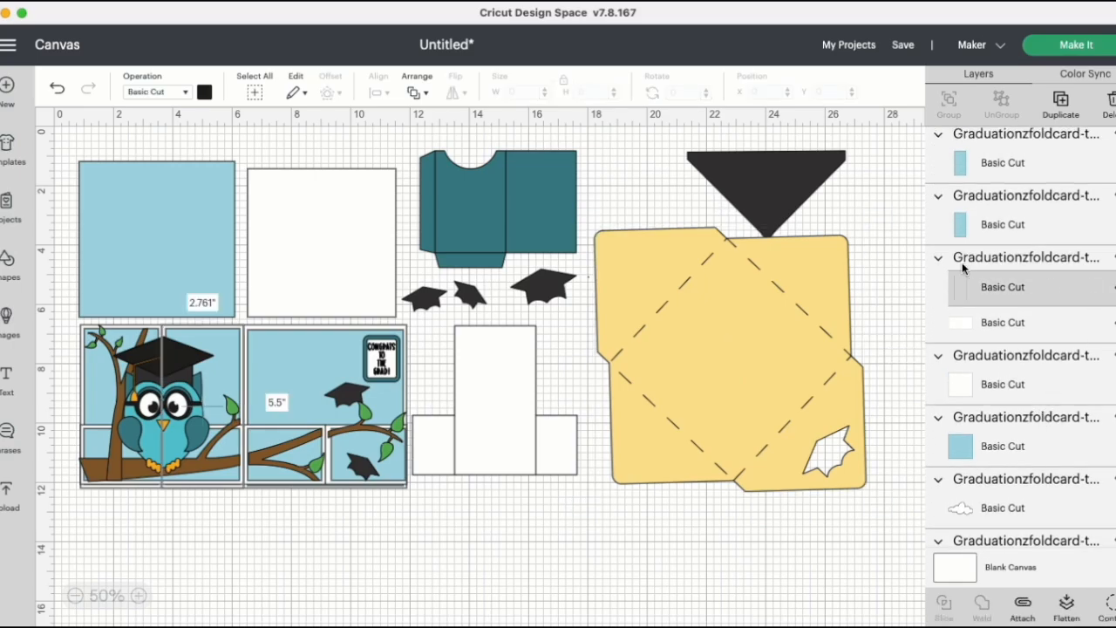
{"action": "left_click", "coordinate": [186, 93]}
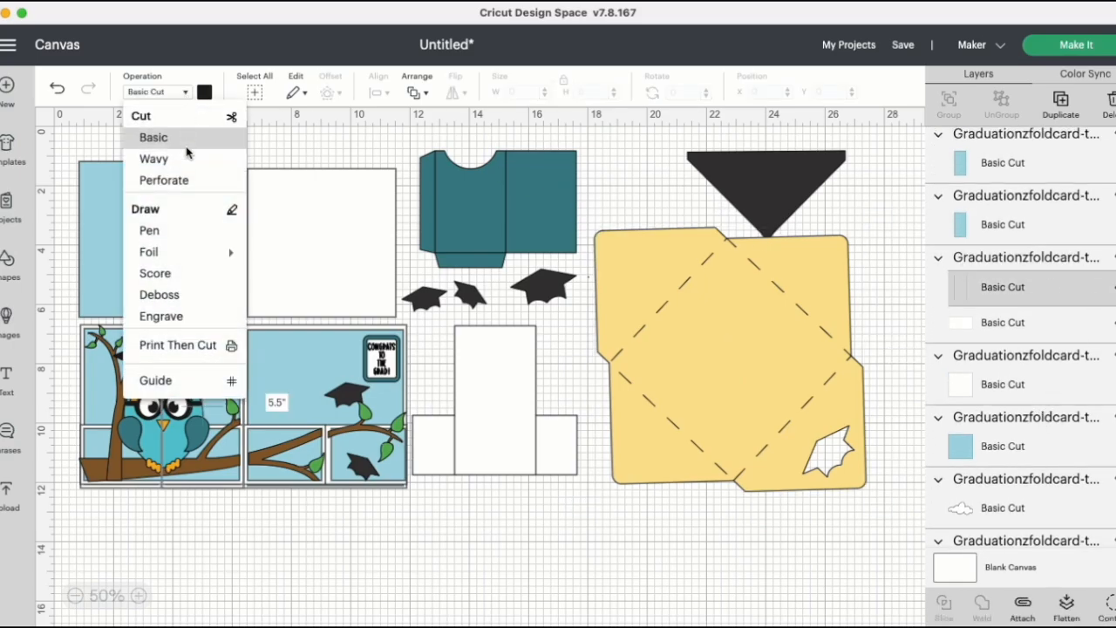
{"action": "left_click", "coordinate": [198, 275]}
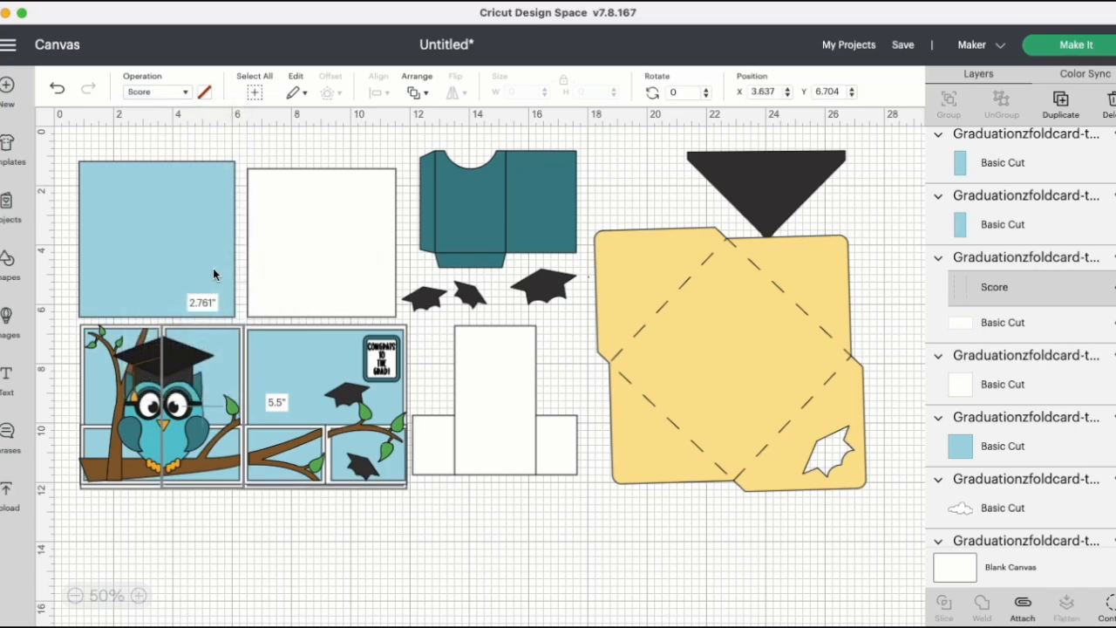
{"action": "left_click", "coordinate": [1060, 256]}
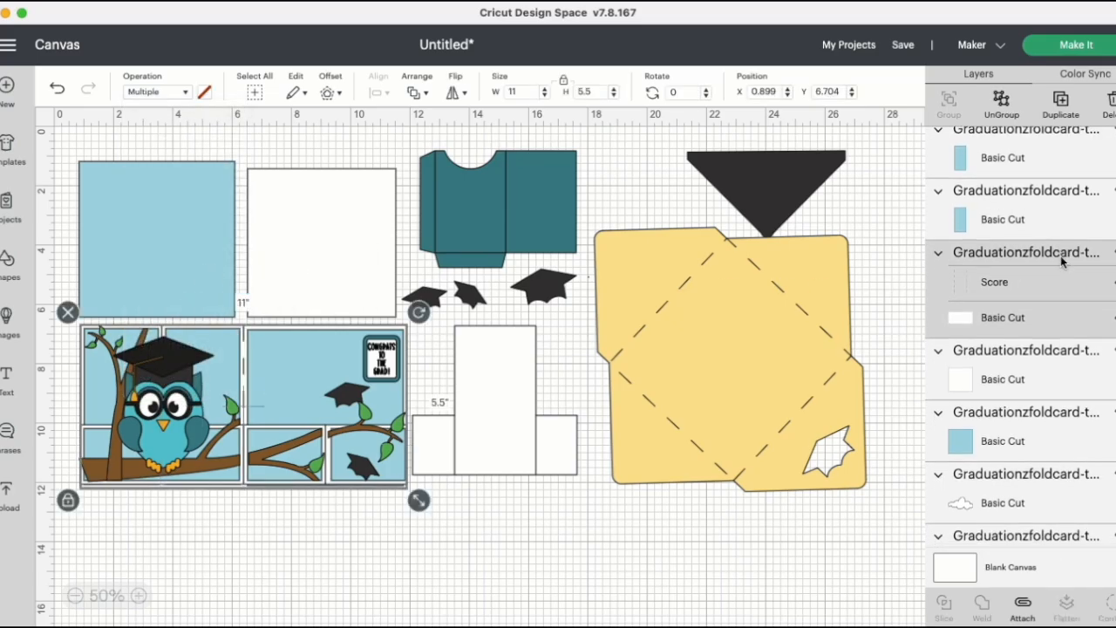
{"action": "left_click", "coordinate": [1023, 603]}
{"action": "left_click_drag", "start_coordinate": [310, 382], "coordinate": [723, 560]}
Step: Set the fold lines of the narrow white card strip to Score, attach them to it, and move the strip onto the card base
{"action": "scroll", "coordinate": [1020, 409], "scroll_direction": "down", "scroll_amount": 5}
{"action": "scroll", "coordinate": [1022, 409], "scroll_direction": "down", "scroll_amount": 10}
{"action": "scroll", "coordinate": [1024, 407], "scroll_direction": "down", "scroll_amount": 10}
{"action": "scroll", "coordinate": [1025, 408], "scroll_direction": "down", "scroll_amount": 5}
{"action": "left_click", "coordinate": [1025, 389]}
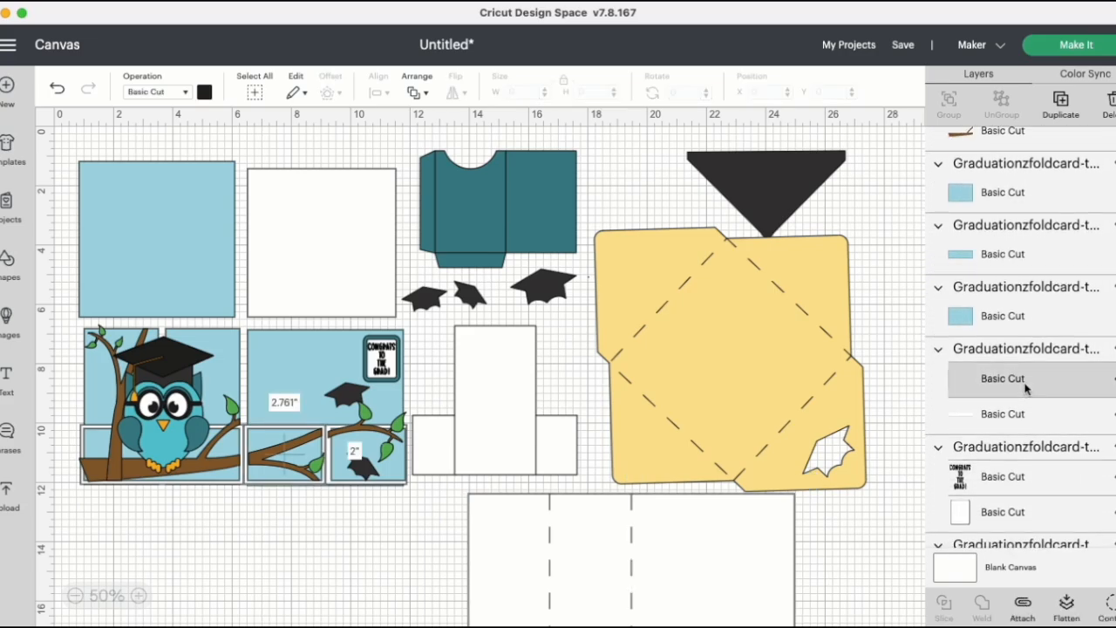
{"action": "left_click", "coordinate": [181, 92]}
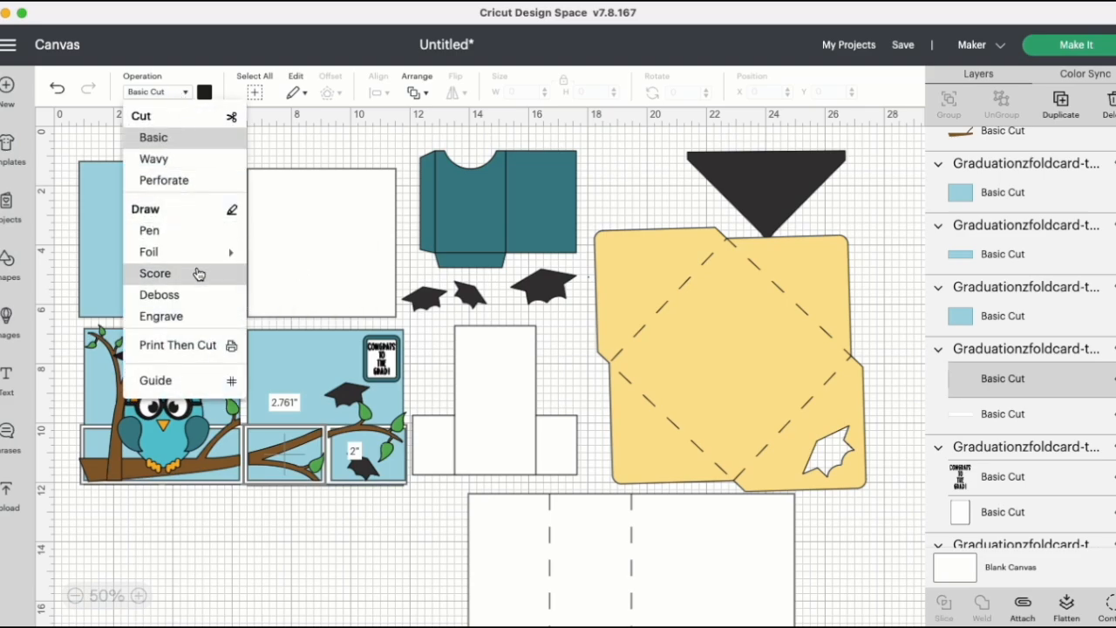
{"action": "left_click", "coordinate": [155, 273]}
{"action": "left_click", "coordinate": [957, 349]}
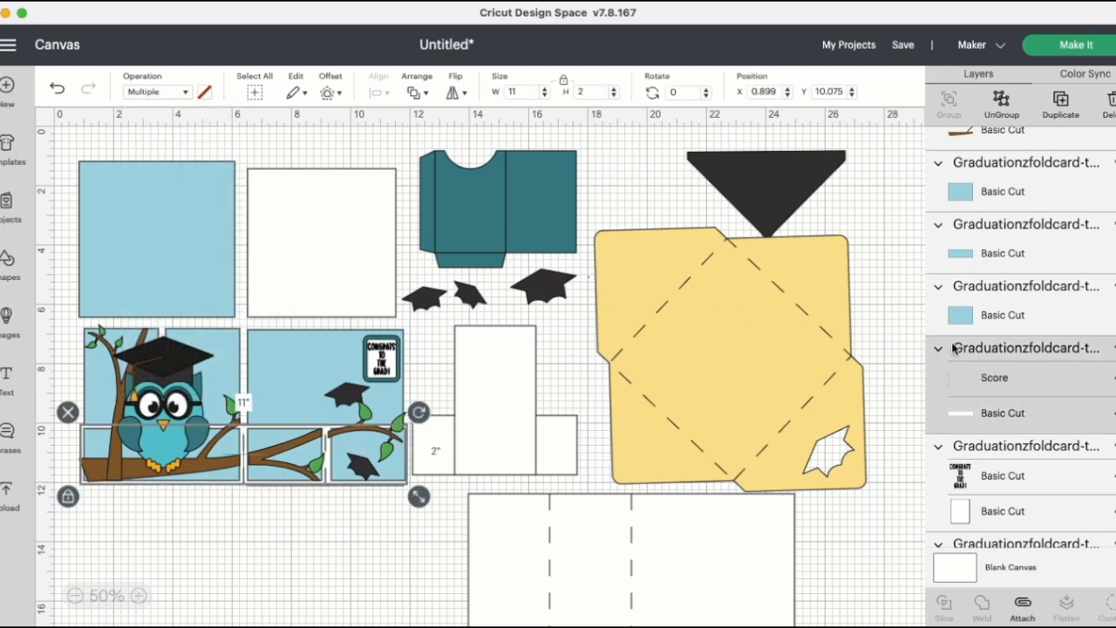
{"action": "left_click", "coordinate": [1027, 608]}
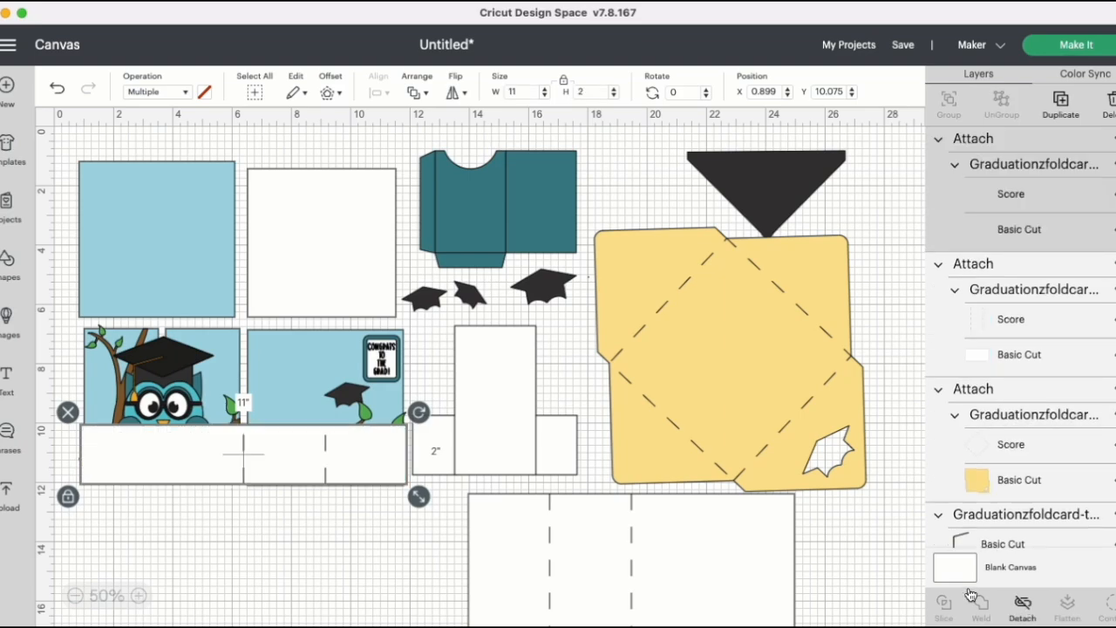
{"action": "left_click_drag", "start_coordinate": [290, 462], "coordinate": [716, 552]}
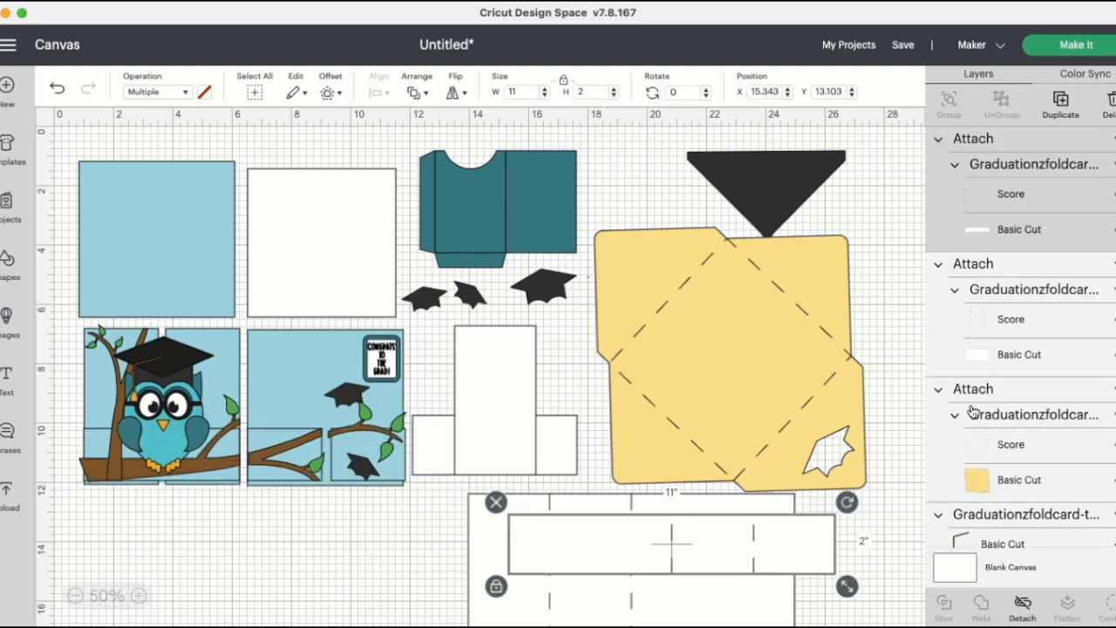
Step: Change the fold lines of the white inverted-T piece to Score and attach them to that piece
{"action": "scroll", "coordinate": [1036, 390], "scroll_direction": "down", "scroll_amount": 5}
{"action": "scroll", "coordinate": [1036, 390], "scroll_direction": "down", "scroll_amount": 5}
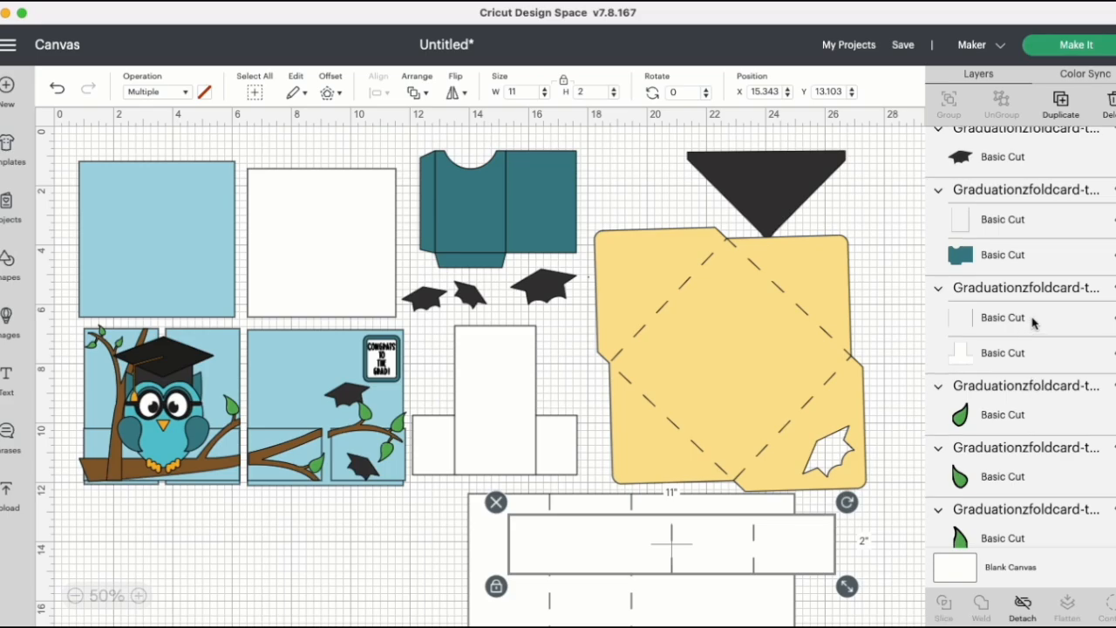
{"action": "left_click", "coordinate": [1038, 321]}
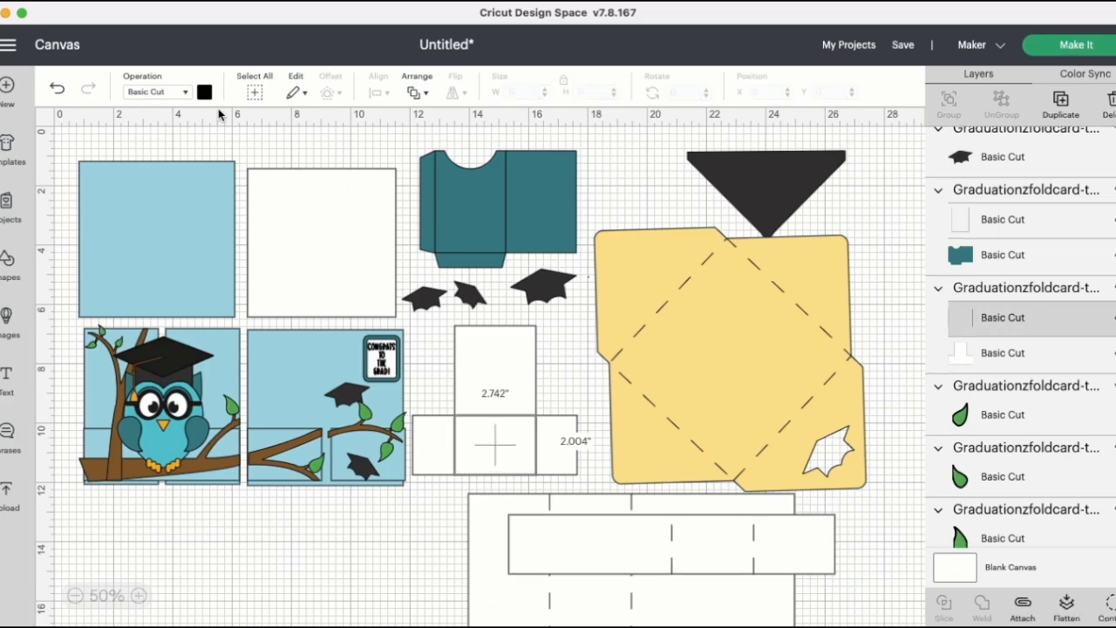
{"action": "left_click", "coordinate": [181, 92]}
{"action": "left_click", "coordinate": [202, 273]}
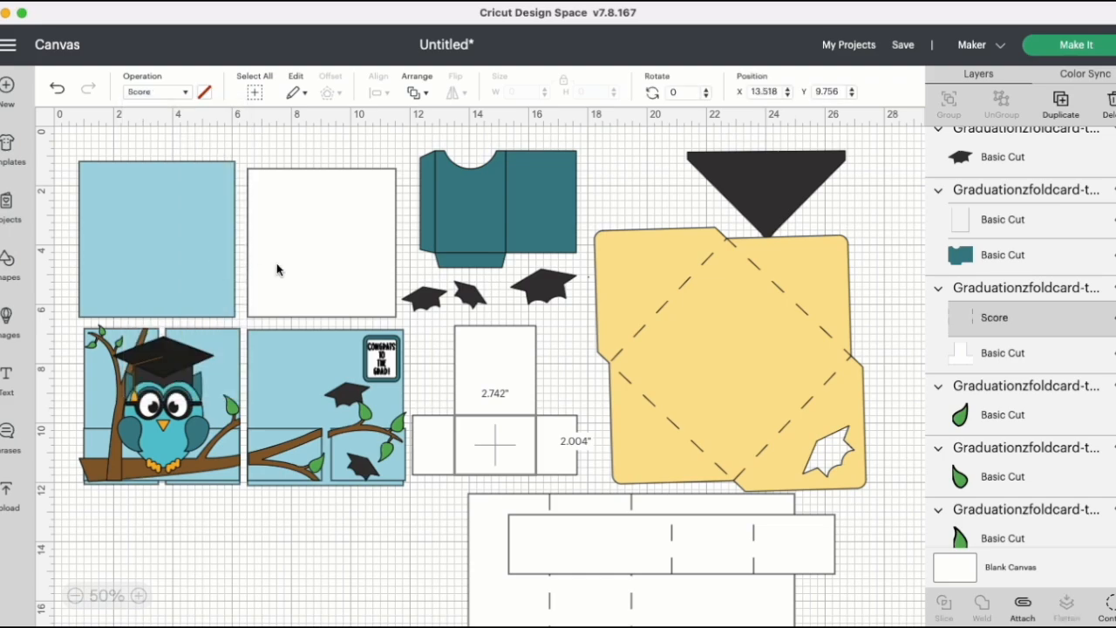
{"action": "left_click", "coordinate": [1008, 290]}
{"action": "left_click", "coordinate": [1023, 602]}
Step: Change the fold lines of the teal pocket piece to Score and attach them to that piece
{"action": "scroll", "coordinate": [1032, 424], "scroll_direction": "down", "scroll_amount": 1}
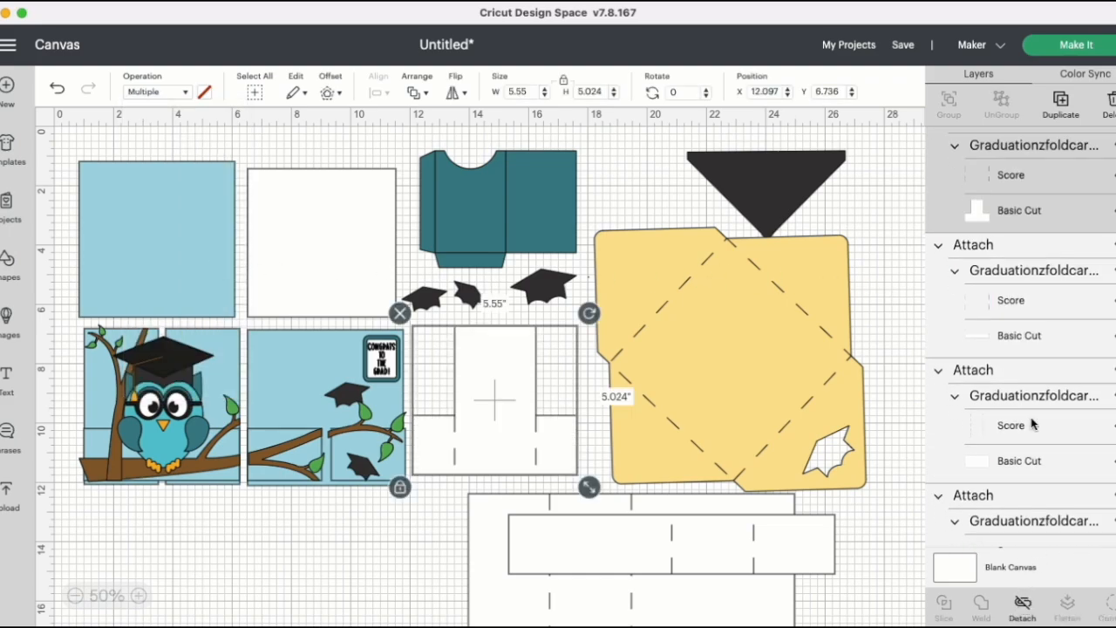
{"action": "scroll", "coordinate": [1031, 425], "scroll_direction": "down", "scroll_amount": 10}
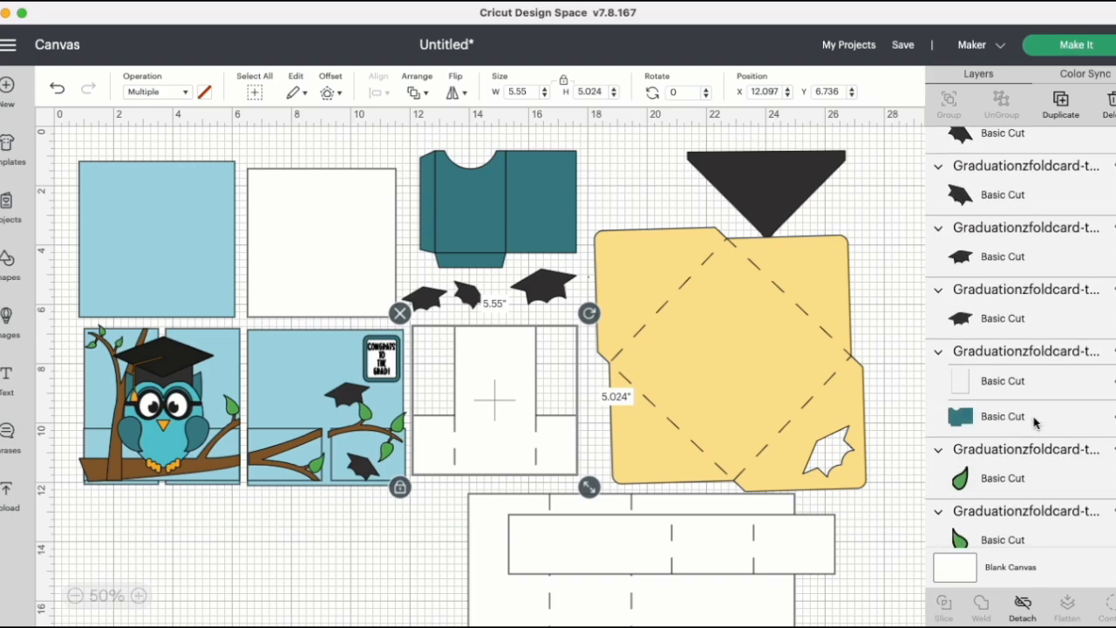
{"action": "scroll", "coordinate": [1035, 422], "scroll_direction": "down", "scroll_amount": 3}
{"action": "left_click", "coordinate": [1048, 298]}
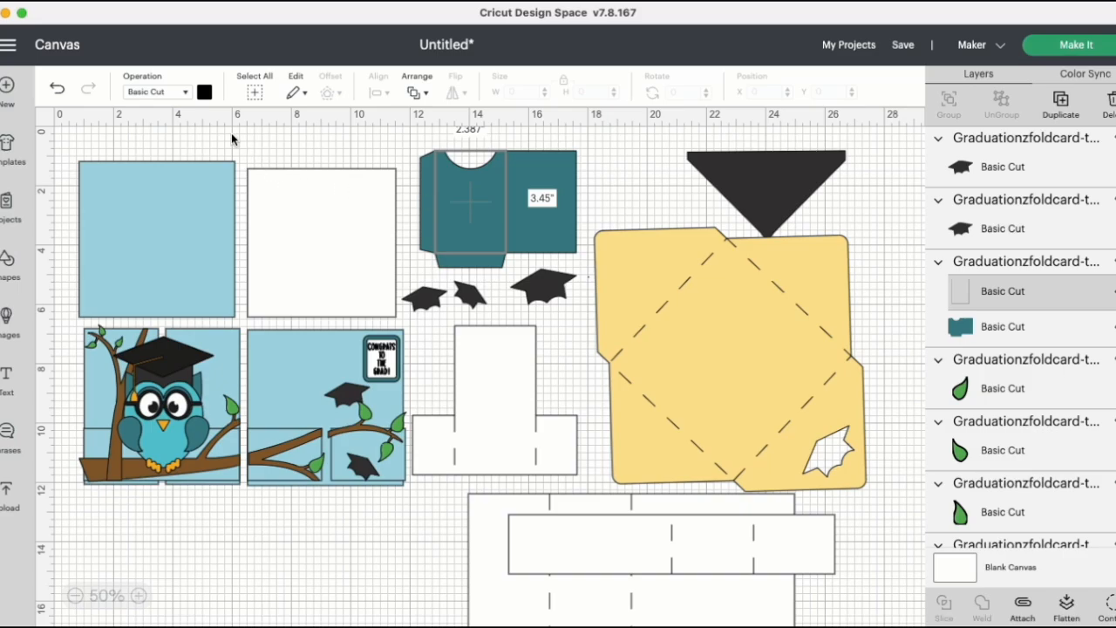
{"action": "left_click", "coordinate": [181, 94]}
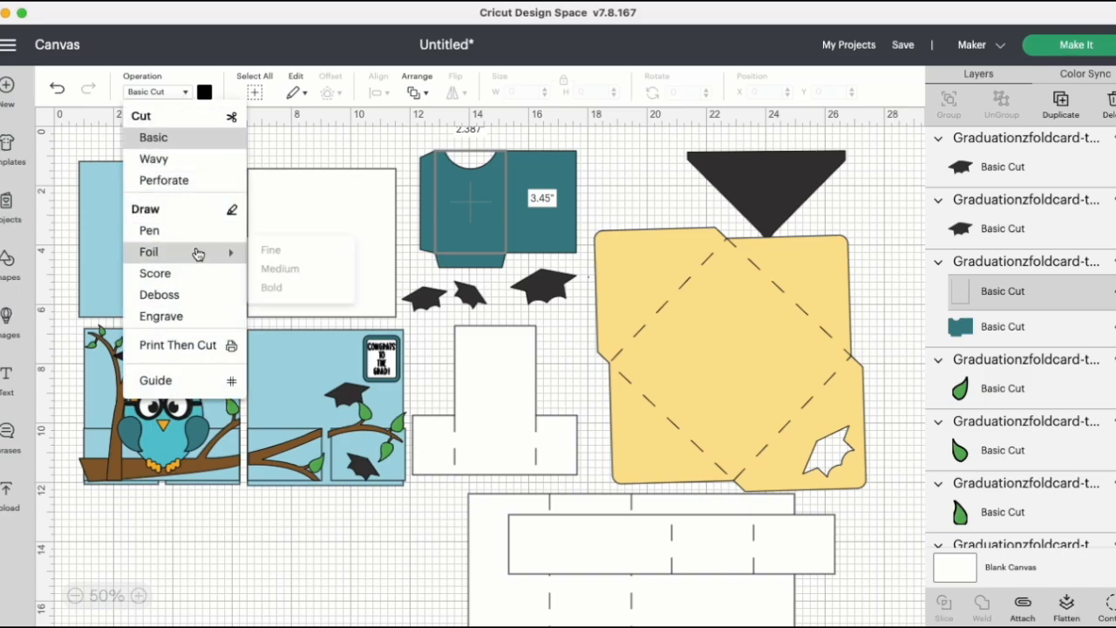
{"action": "left_click", "coordinate": [195, 274]}
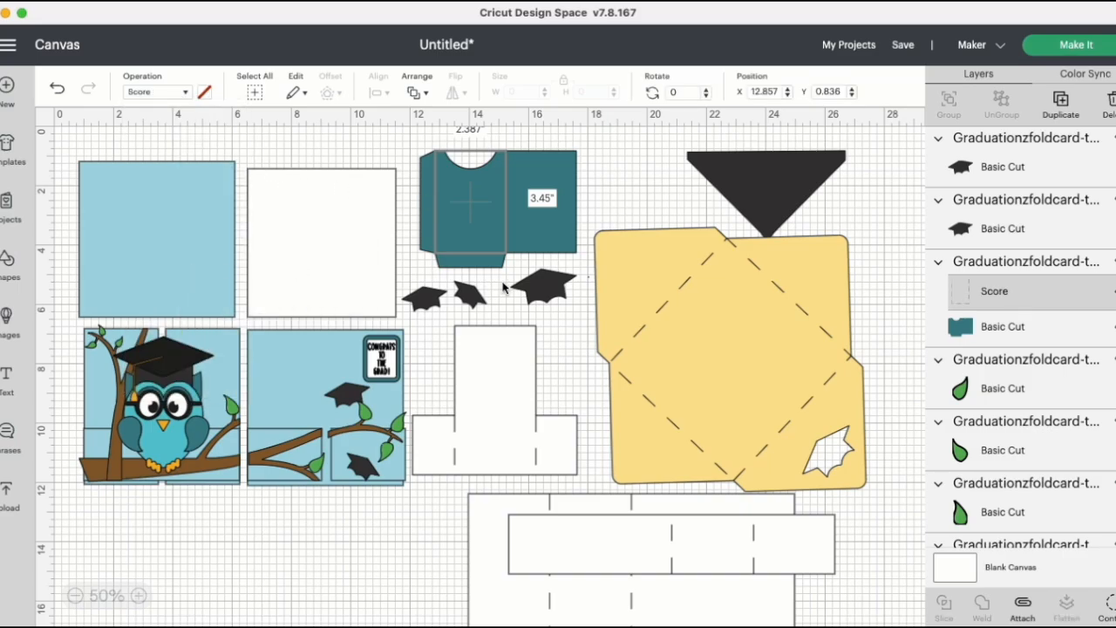
{"action": "left_click", "coordinate": [990, 264]}
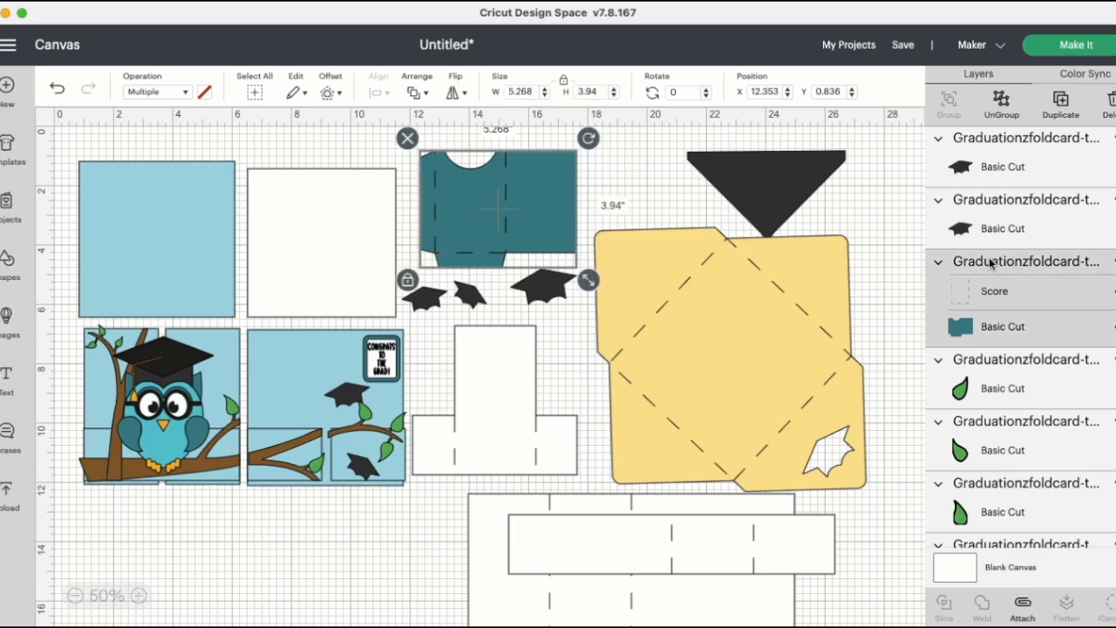
{"action": "left_click", "coordinate": [1026, 607]}
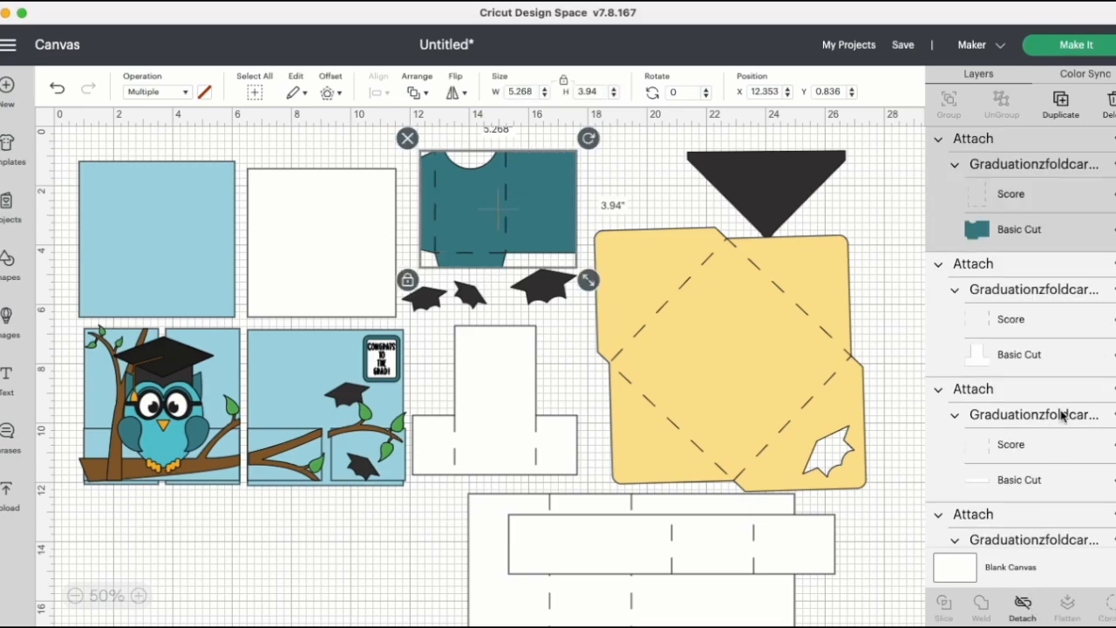
Step: Set the "Congrats to the Grad!" text to Pen and attach it to its white tag
{"action": "scroll", "coordinate": [1062, 416], "scroll_direction": "down", "scroll_amount": 10}
{"action": "scroll", "coordinate": [1063, 416], "scroll_direction": "down", "scroll_amount": 10}
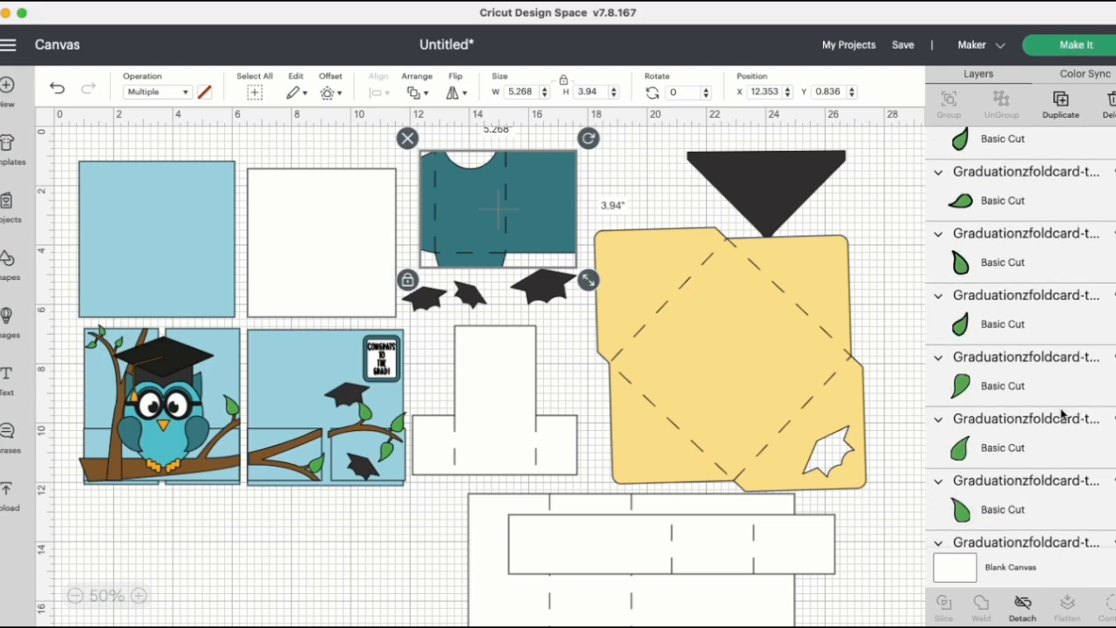
{"action": "scroll", "coordinate": [1062, 416], "scroll_direction": "down", "scroll_amount": 10}
{"action": "scroll", "coordinate": [1062, 414], "scroll_direction": "down", "scroll_amount": 8}
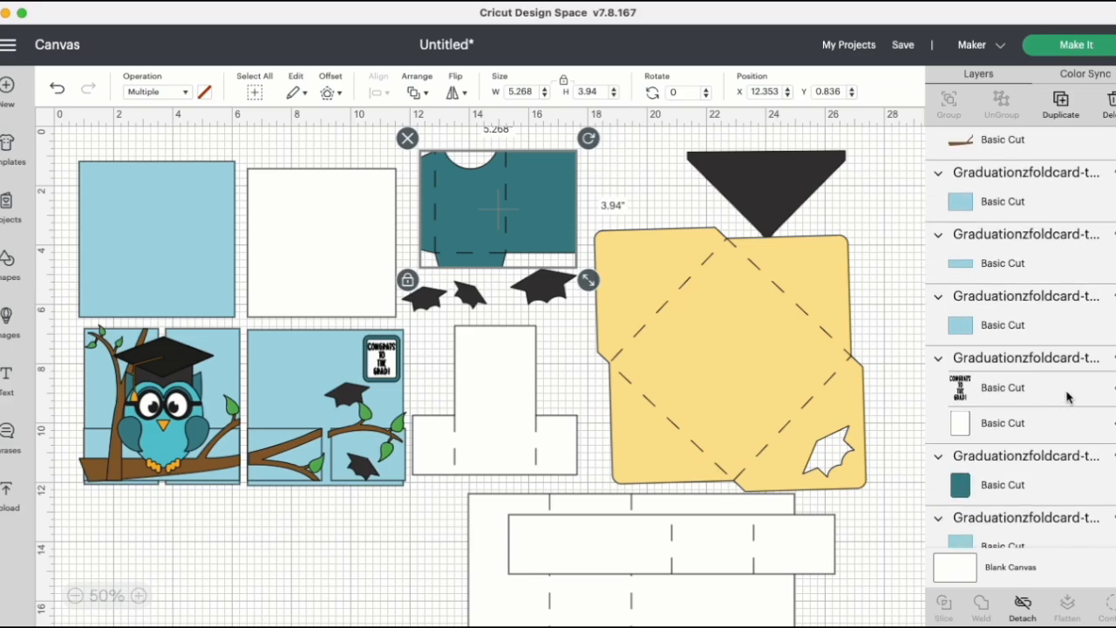
{"action": "left_click", "coordinate": [1067, 397]}
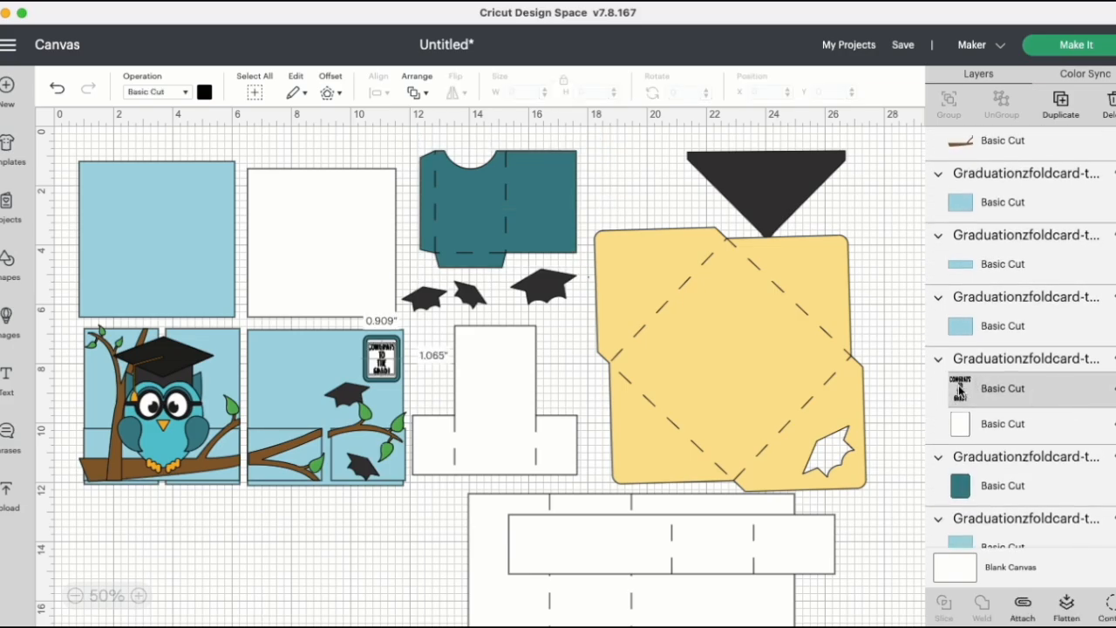
{"action": "left_click", "coordinate": [185, 93]}
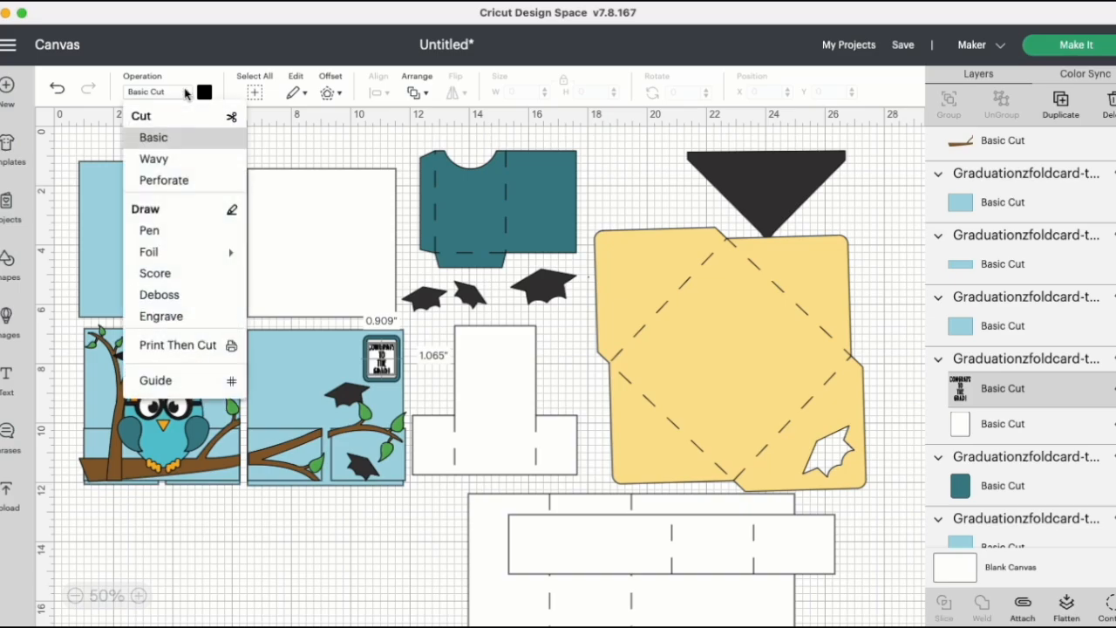
{"action": "left_click", "coordinate": [195, 240]}
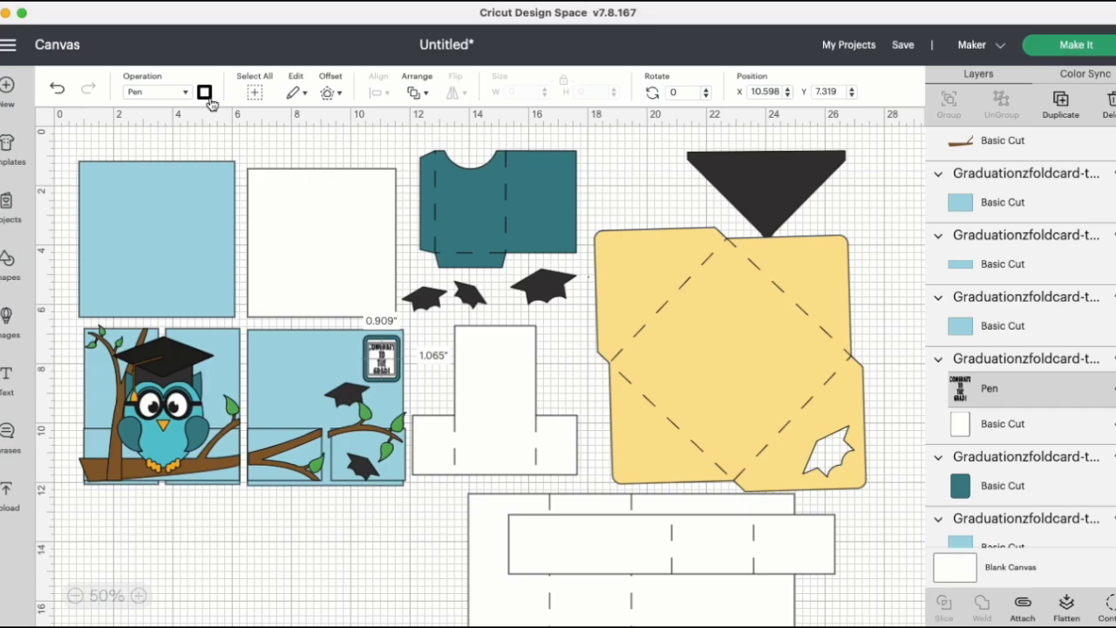
{"action": "left_click", "coordinate": [1007, 358]}
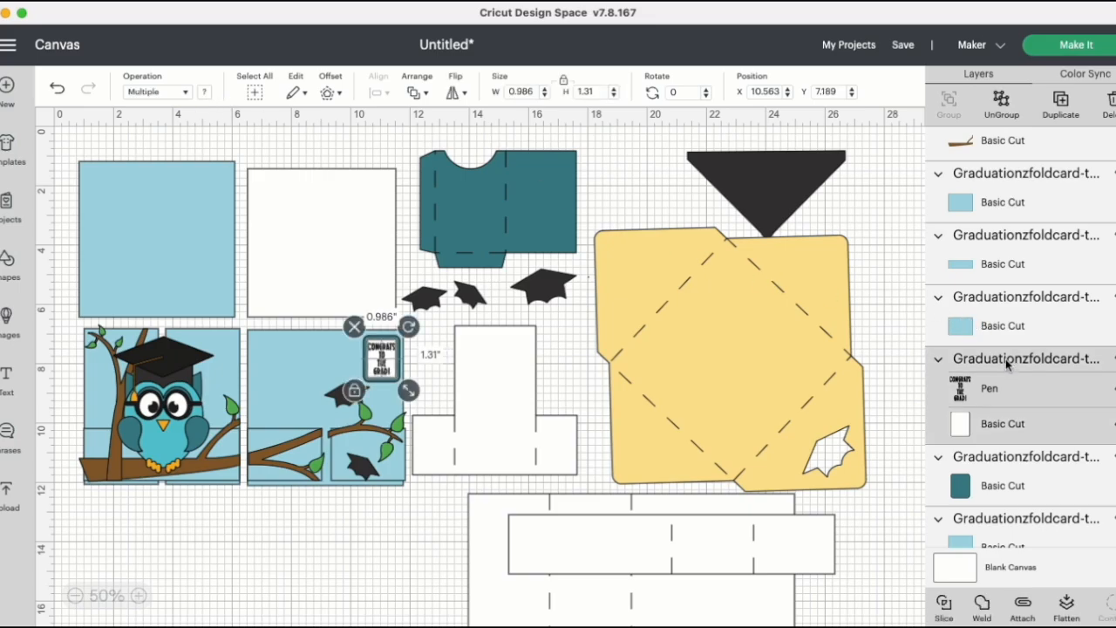
{"action": "left_click", "coordinate": [1026, 608]}
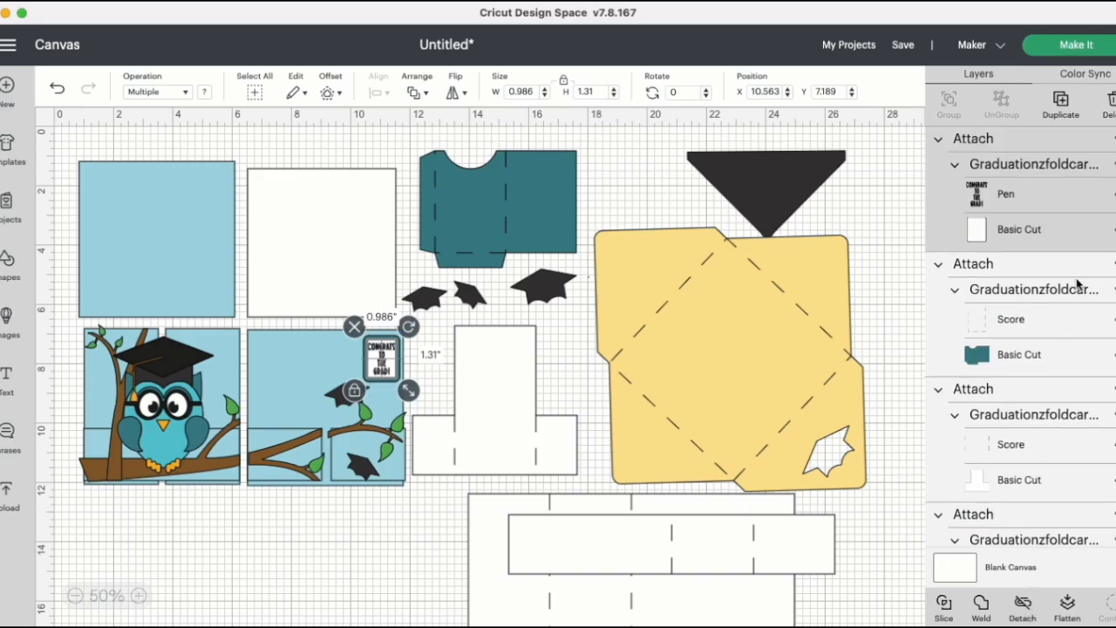
Step: Send the project to the cutter on a 12 in x 12 in mat, with Medium Cardstock – 80 lb (216 gsm) as base material
{"action": "left_click", "coordinate": [1078, 45]}
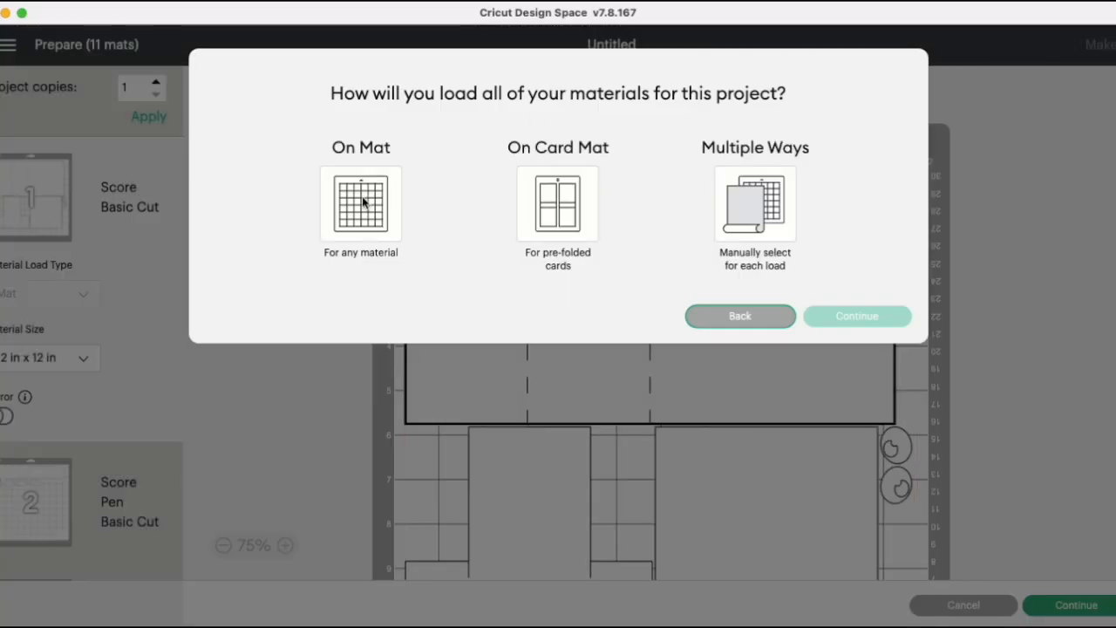
{"action": "left_click", "coordinate": [364, 202]}
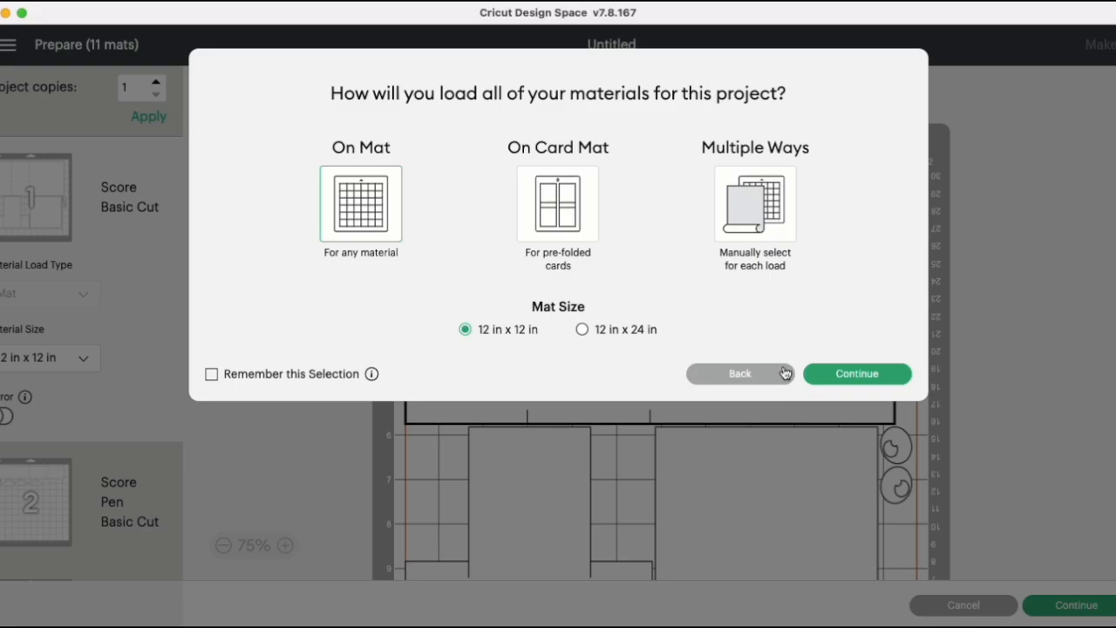
{"action": "left_click", "coordinate": [858, 374]}
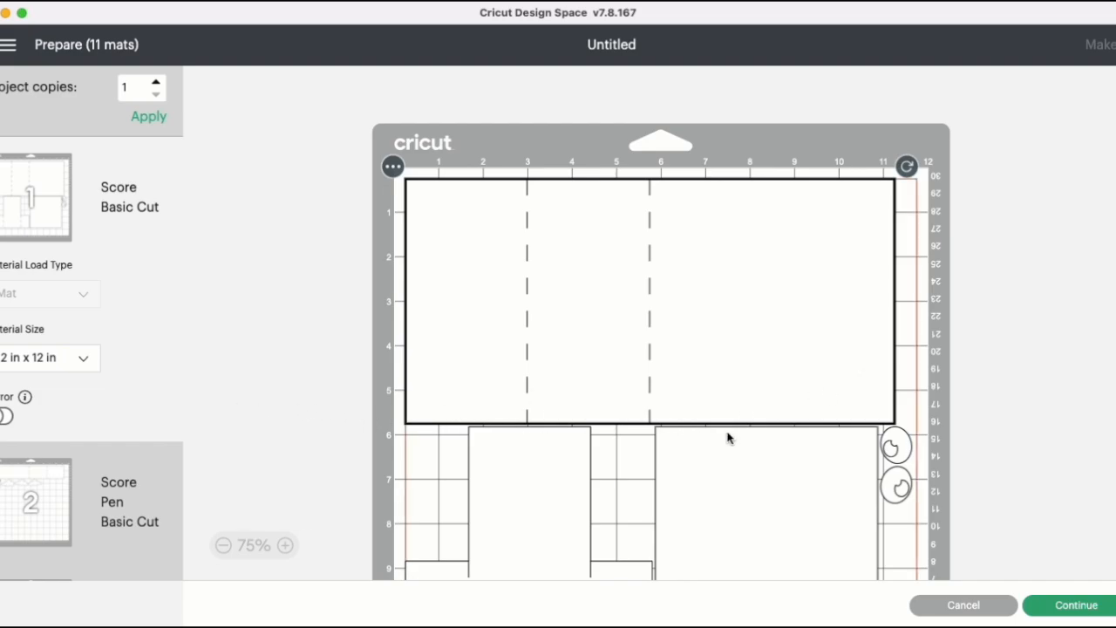
{"action": "left_click", "coordinate": [1084, 604]}
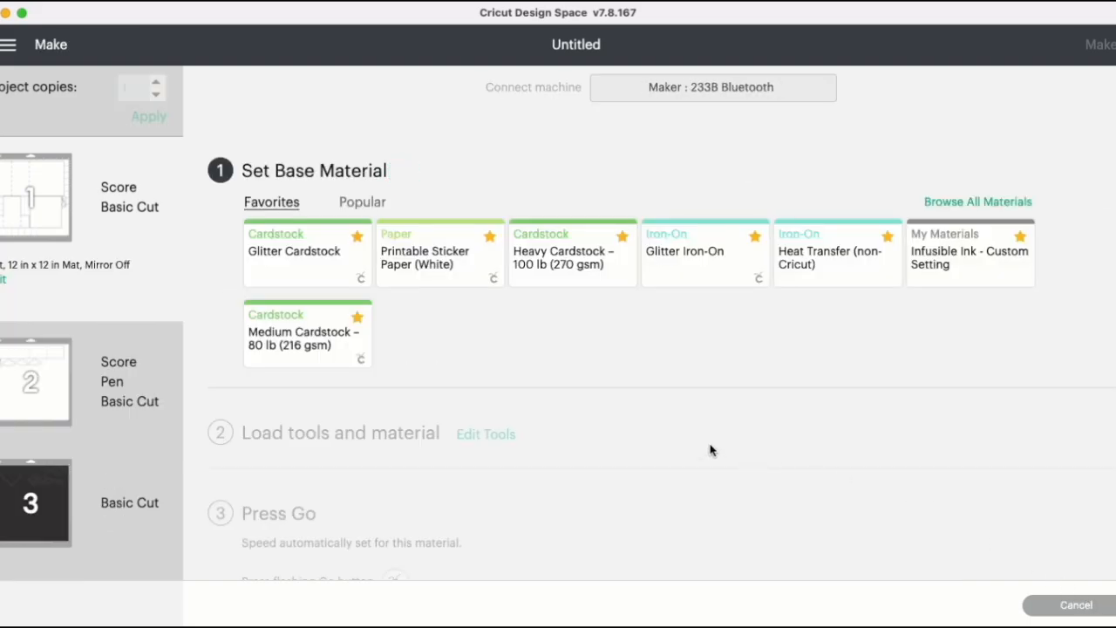
{"action": "left_click", "coordinate": [305, 347]}
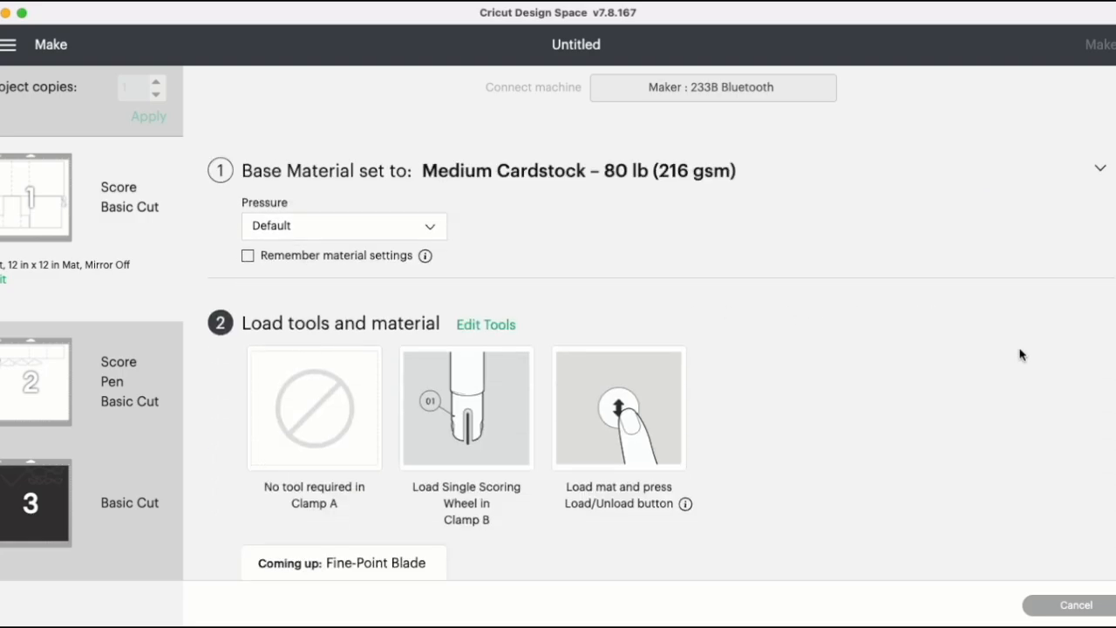